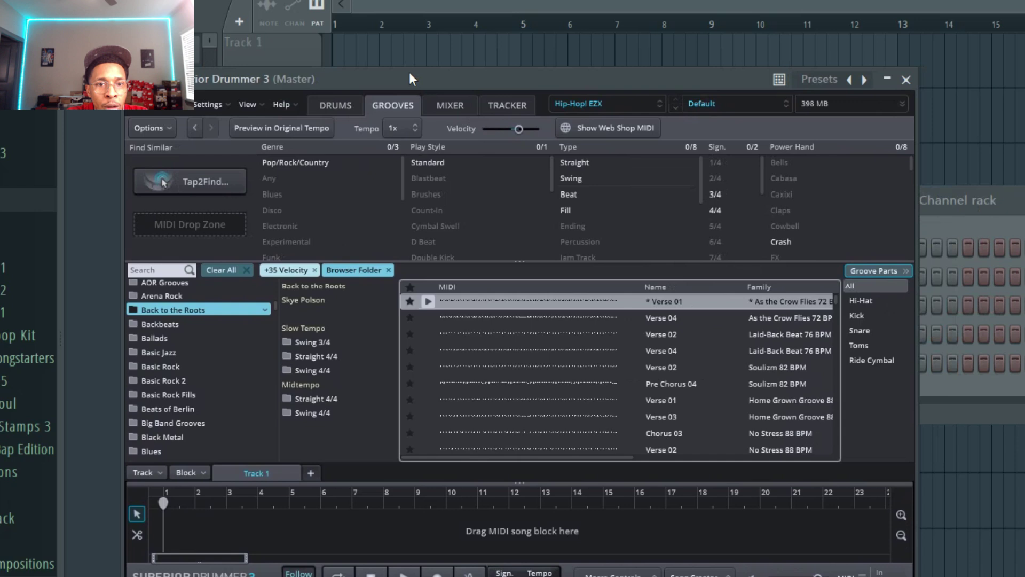
# Lower the plugin window and preview As the Crow Flies Verse 01, Verse 04, then Laid-Back Beat Verse 02.
pyautogui.moveTo(410, 73); pyautogui.dragTo(406, 111)
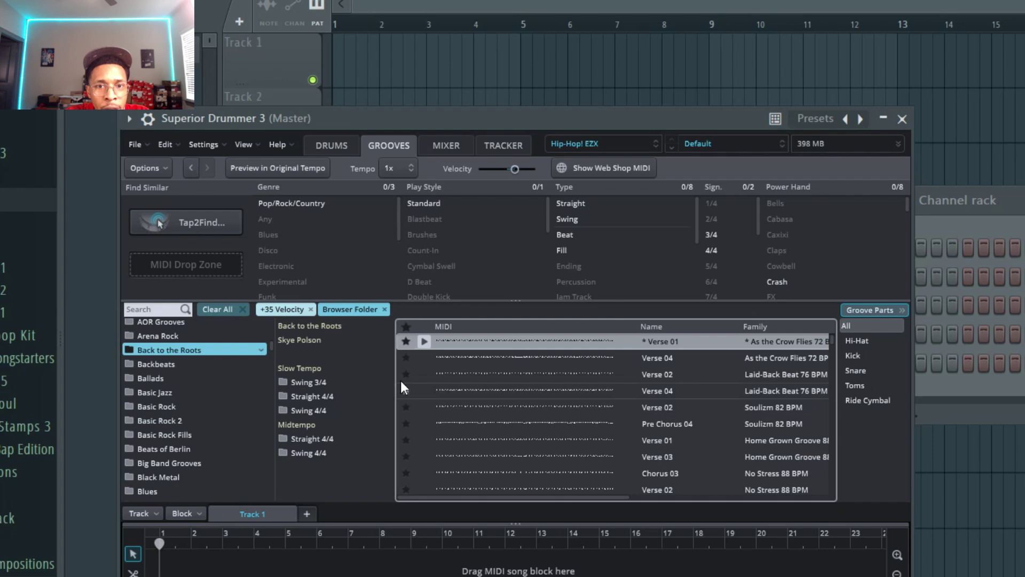
pyautogui.click(424, 341)
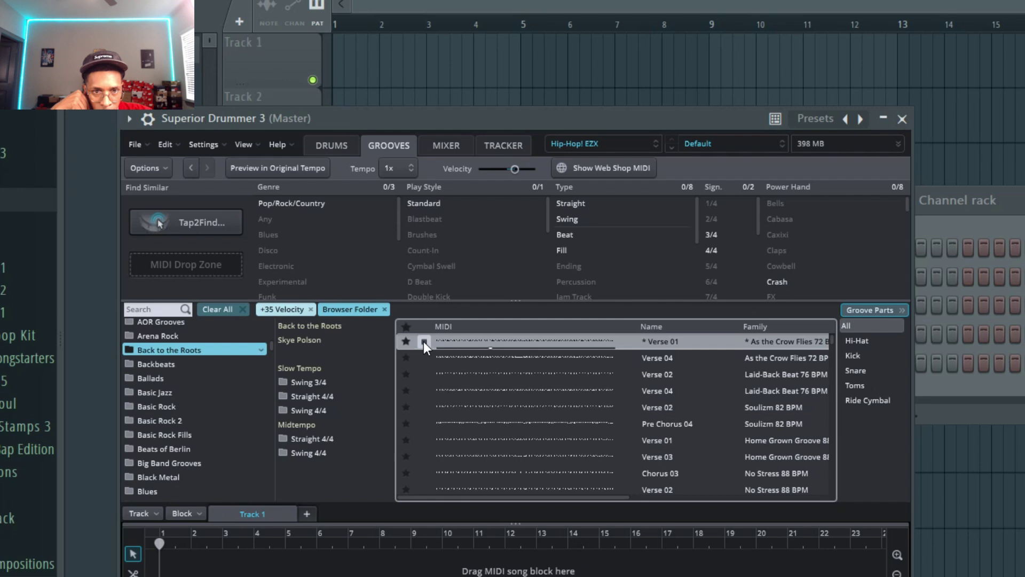
pyautogui.click(424, 358)
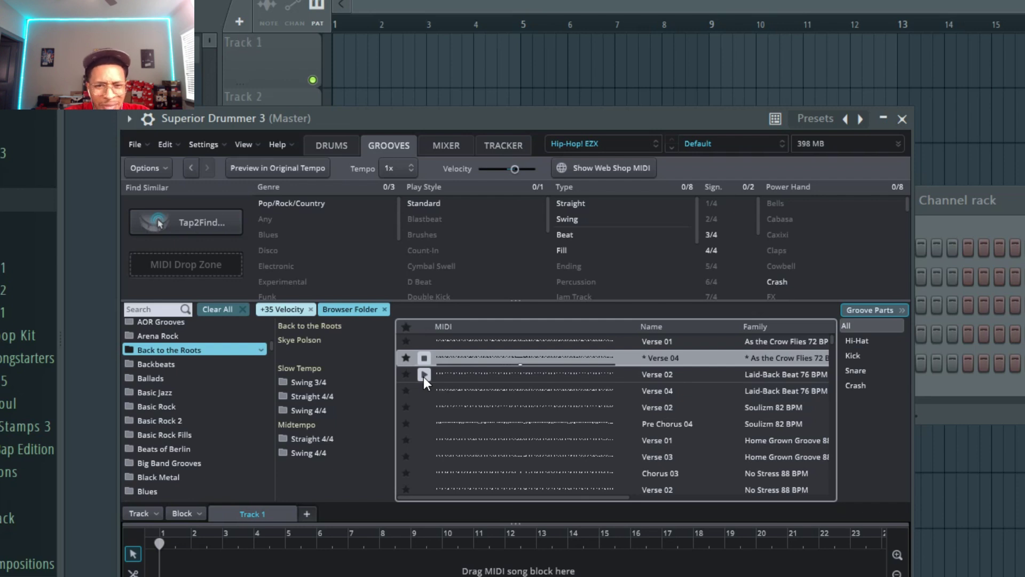
pyautogui.click(424, 375)
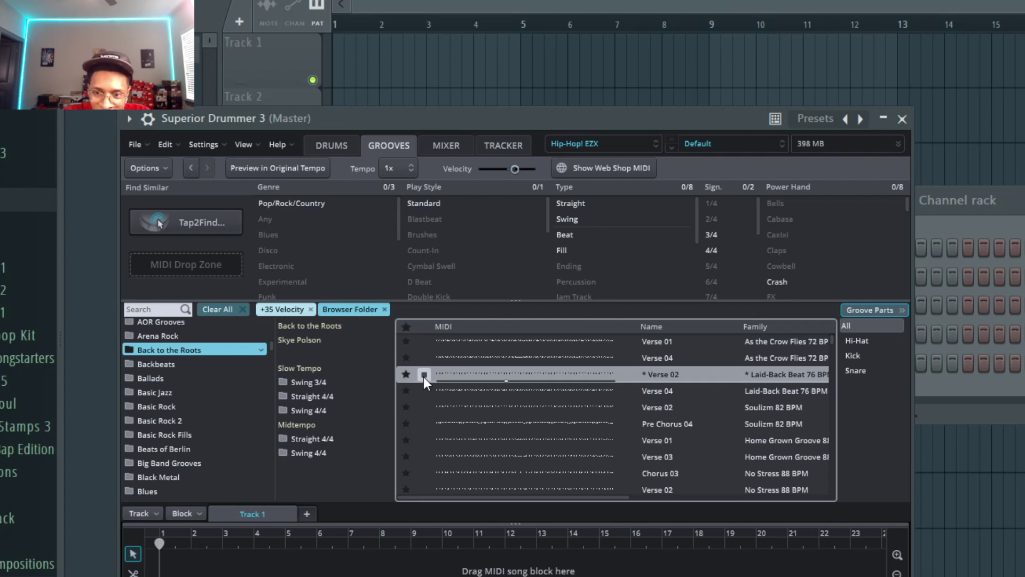
# Preview Laid-Back Beat Verse 04, Soulizm 82 BPM Verse 02 and Pre Chorus 04, then stop.
pyautogui.click(425, 397)
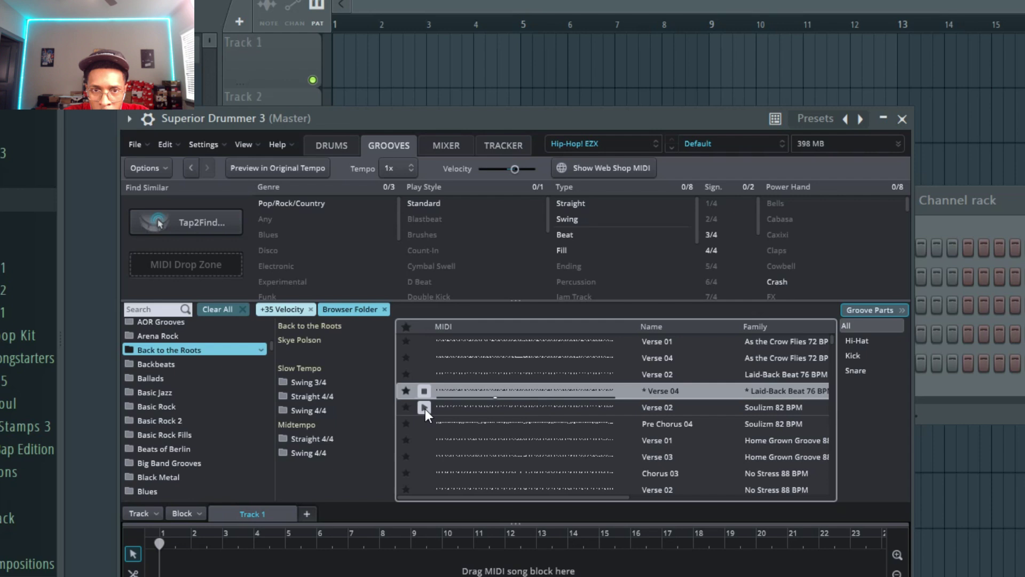
pyautogui.click(425, 408)
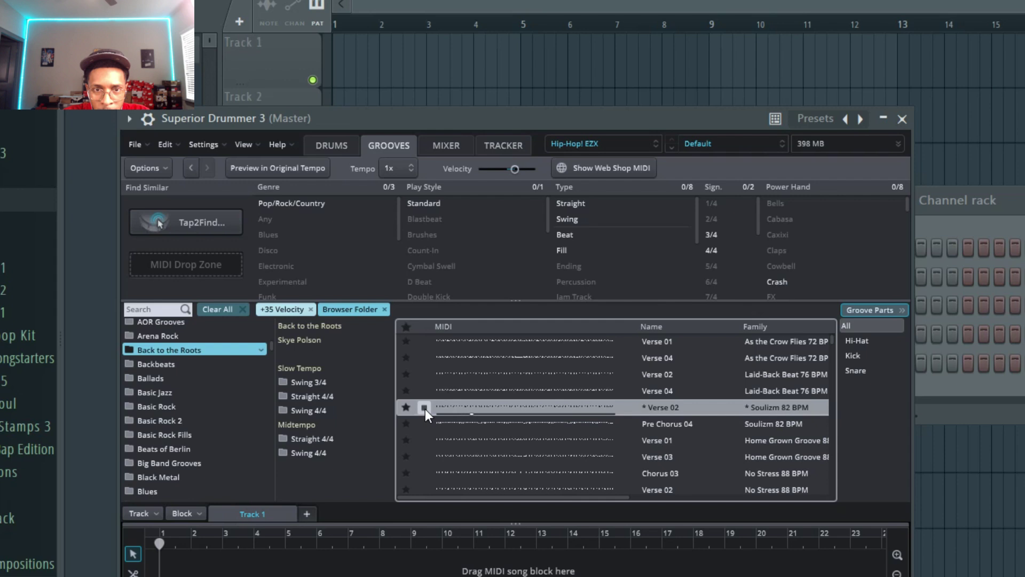
pyautogui.click(425, 421)
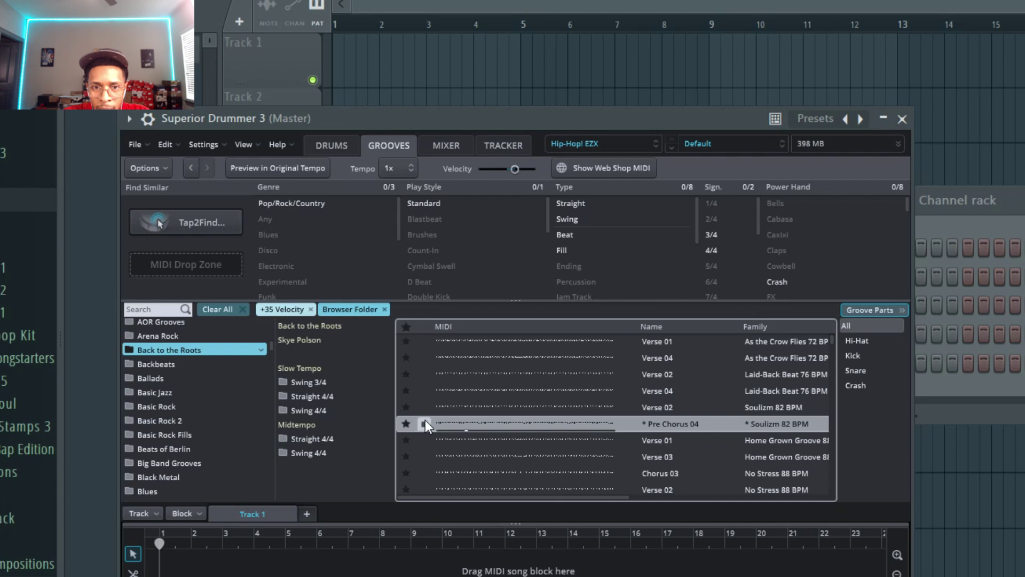
pyautogui.click(425, 422)
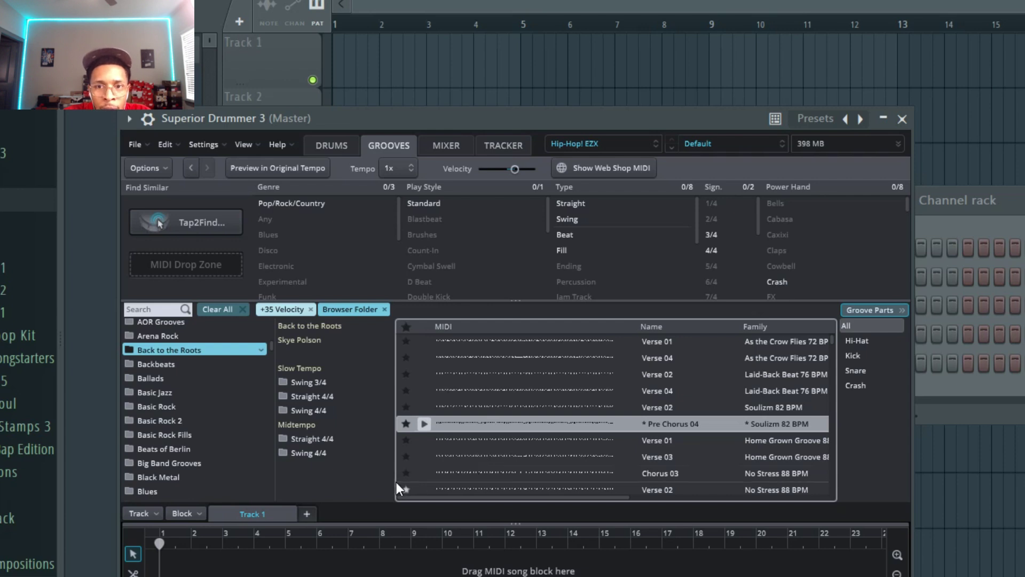
# Preview the Laid-Back Beat Chorus 01 and Verse 01 grooves, then stop playback.
pyautogui.scroll(-5, 424, 446)
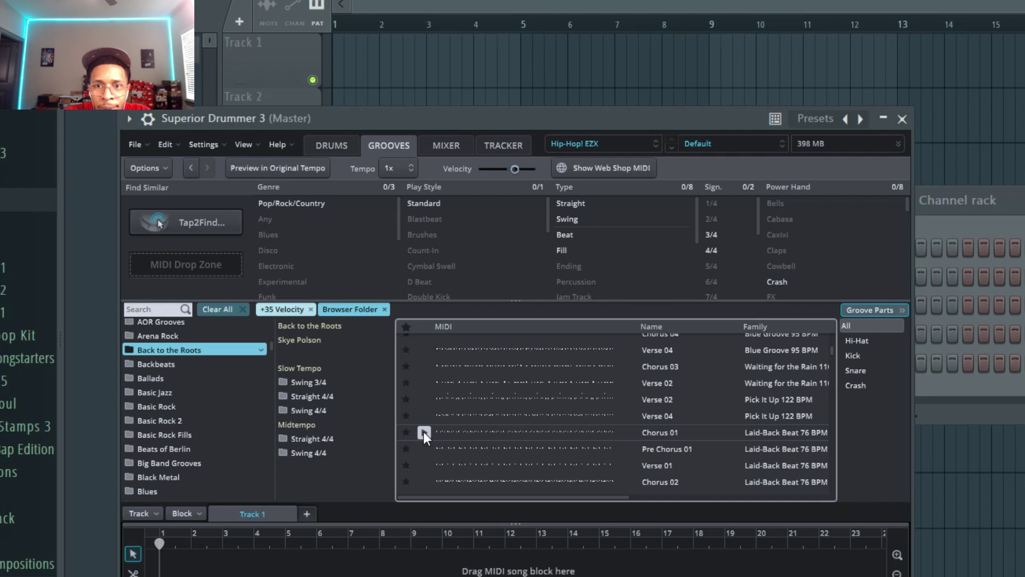
pyautogui.click(424, 432)
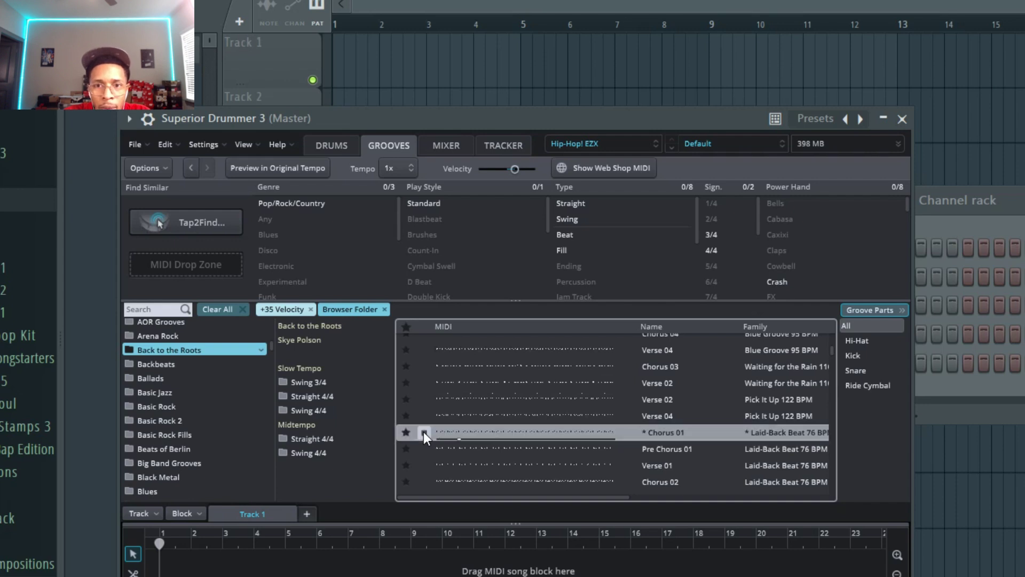
pyautogui.click(423, 464)
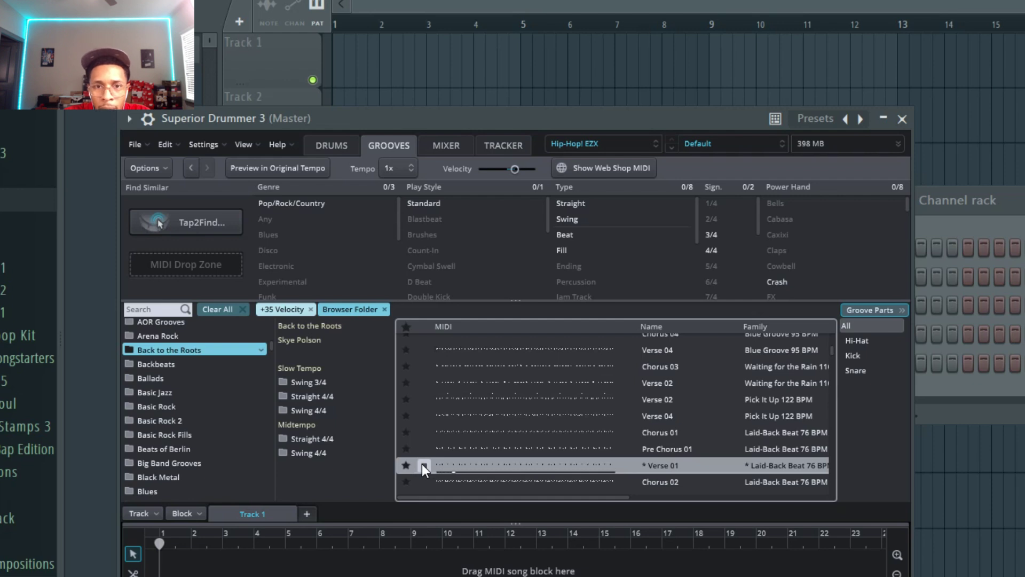
pyautogui.click(423, 464)
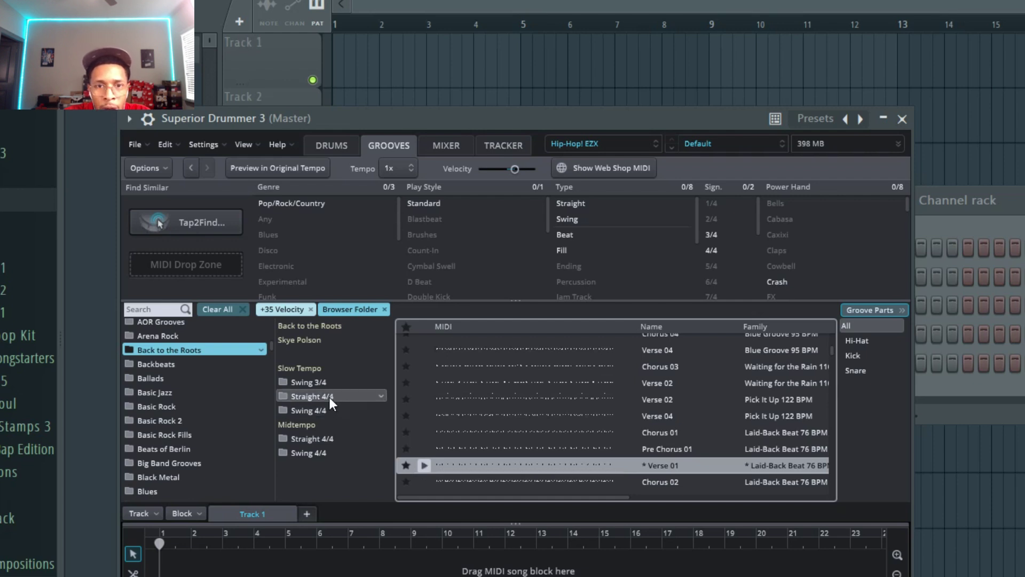
# In Midtempo Straight 4/4, preview Blue Groove Intro 02 and then Verse 01.
pyautogui.click(320, 436)
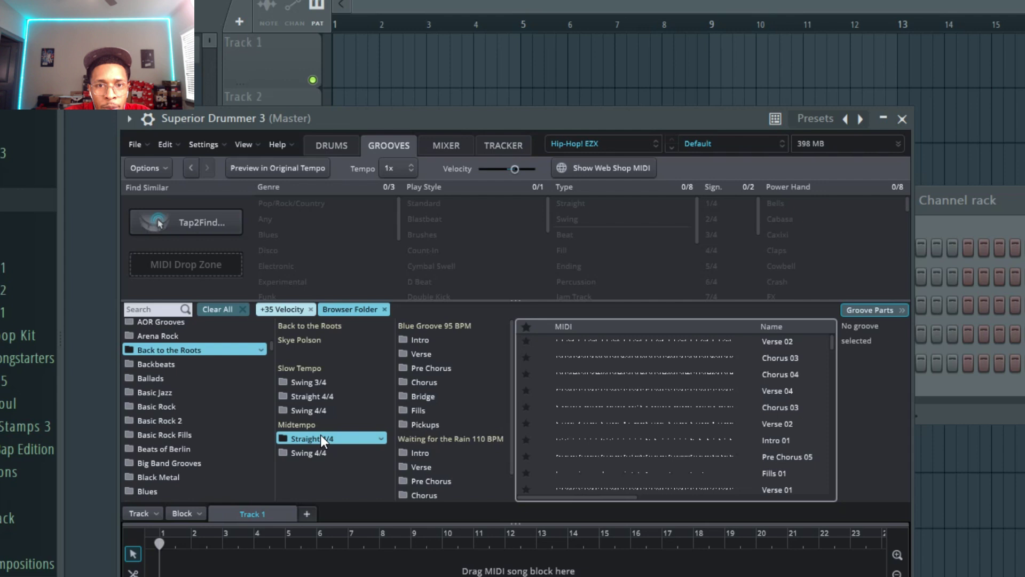
pyautogui.click(420, 338)
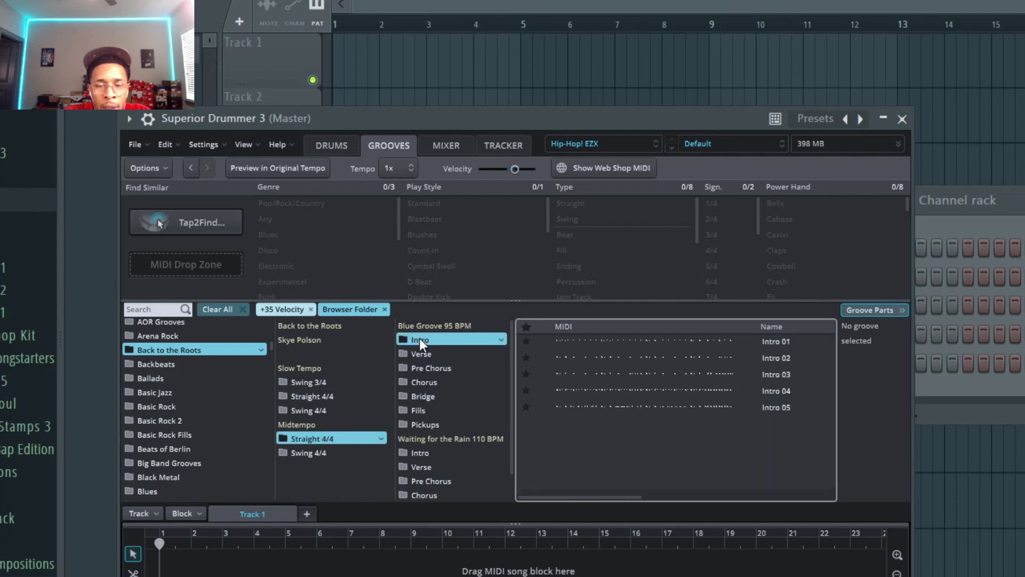
pyautogui.click(538, 357)
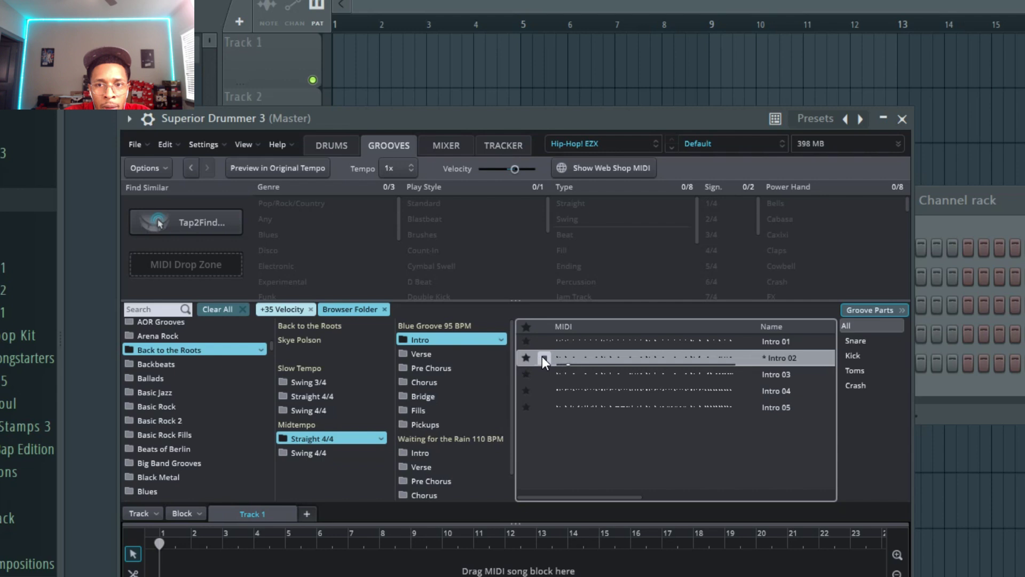
pyautogui.click(431, 354)
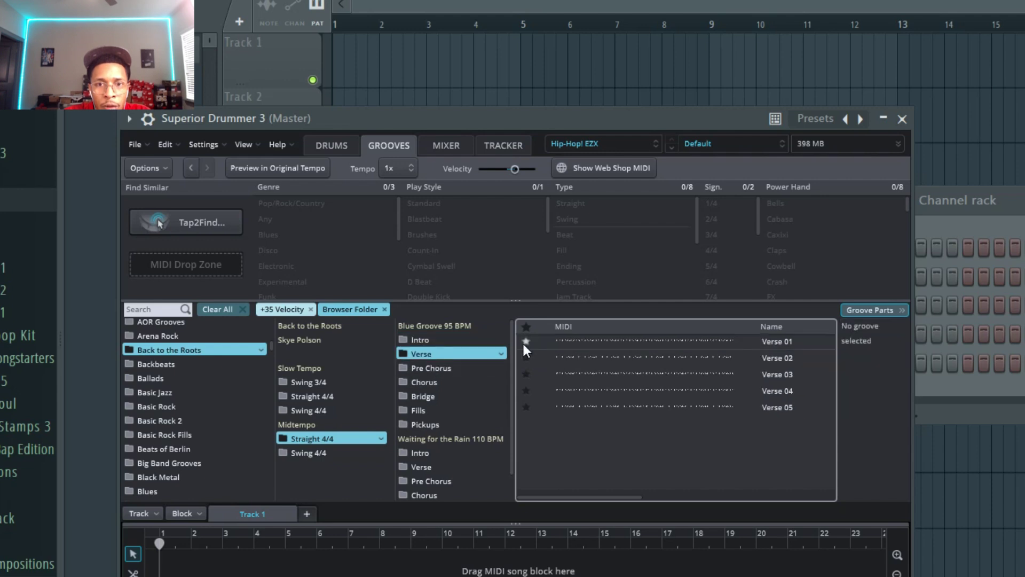
pyautogui.click(540, 341)
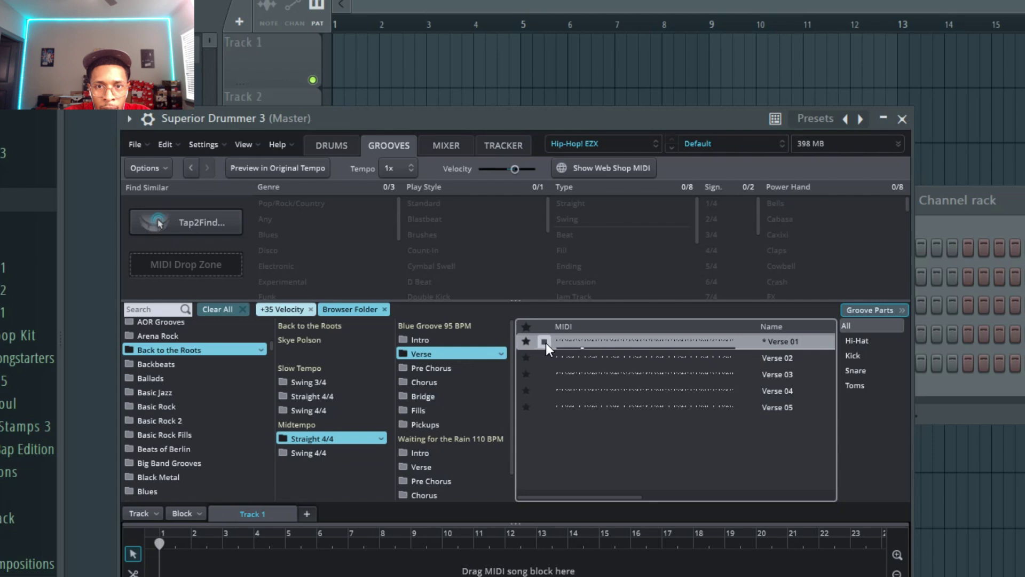
# Place Blue Groove Verse 01 at bar 1 of the song track and show the drum kit.
pyautogui.moveTo(556, 342); pyautogui.dragTo(242, 556)
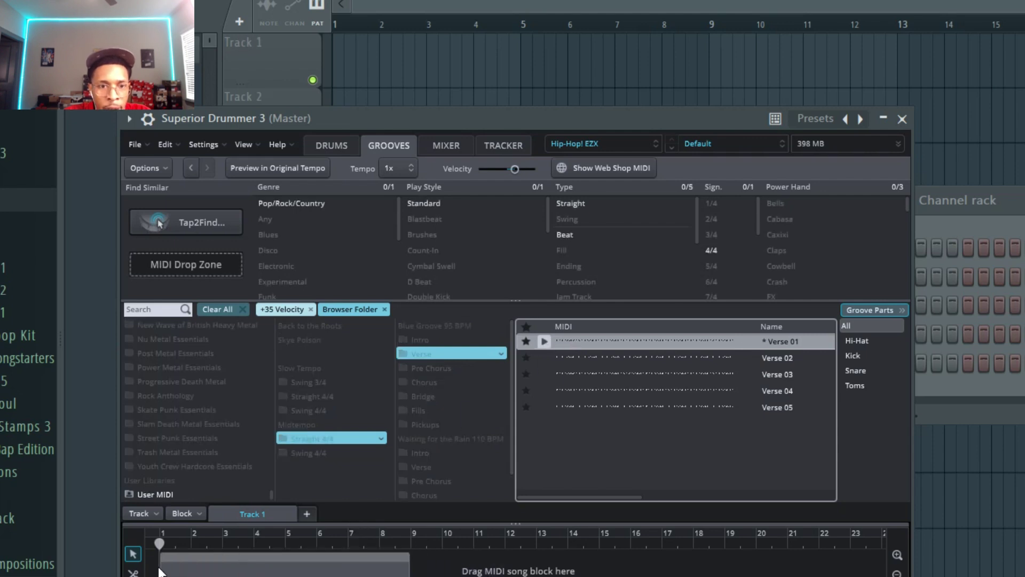
pyautogui.moveTo(161, 572); pyautogui.dragTo(160, 572)
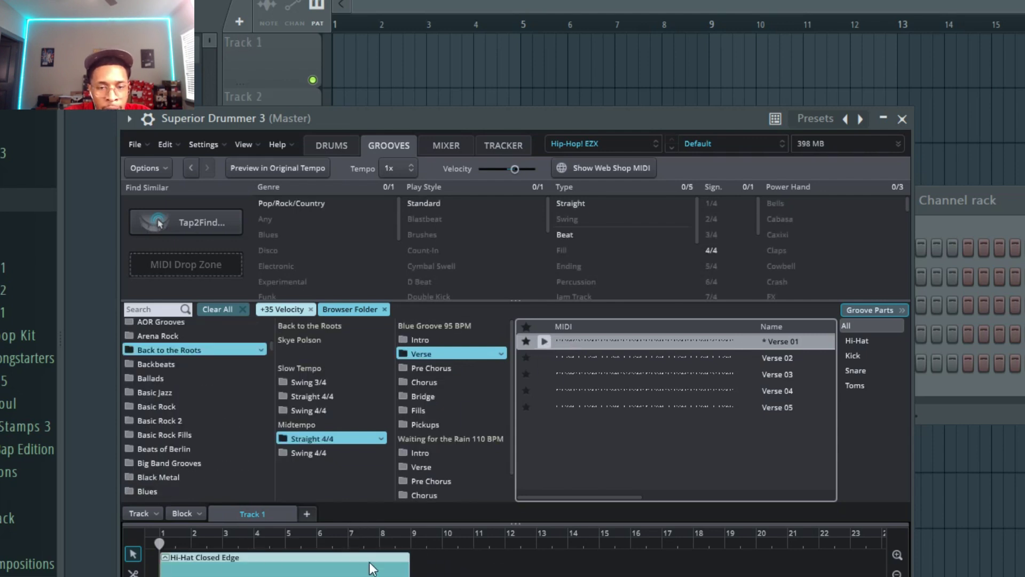
pyautogui.click(332, 146)
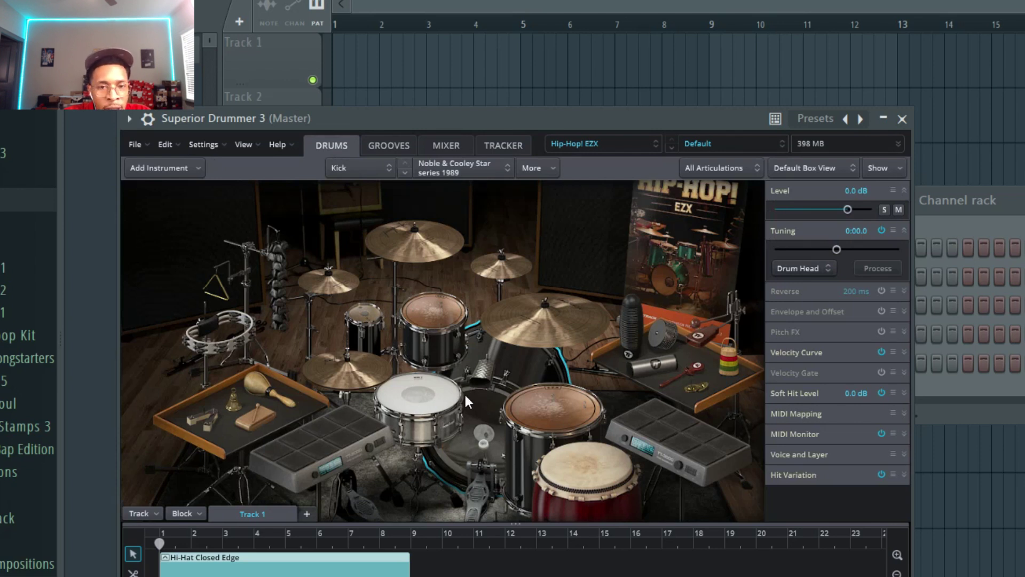
# Play the groove, audition the hi-hat, and swap the kick to the Camco 28.
pyautogui.press('space')
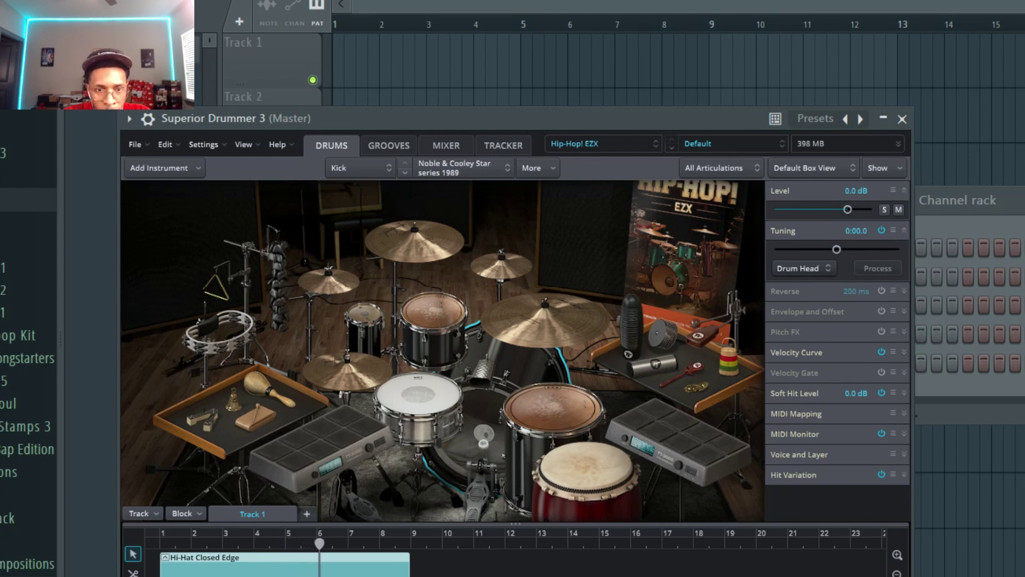
pyautogui.press('space')
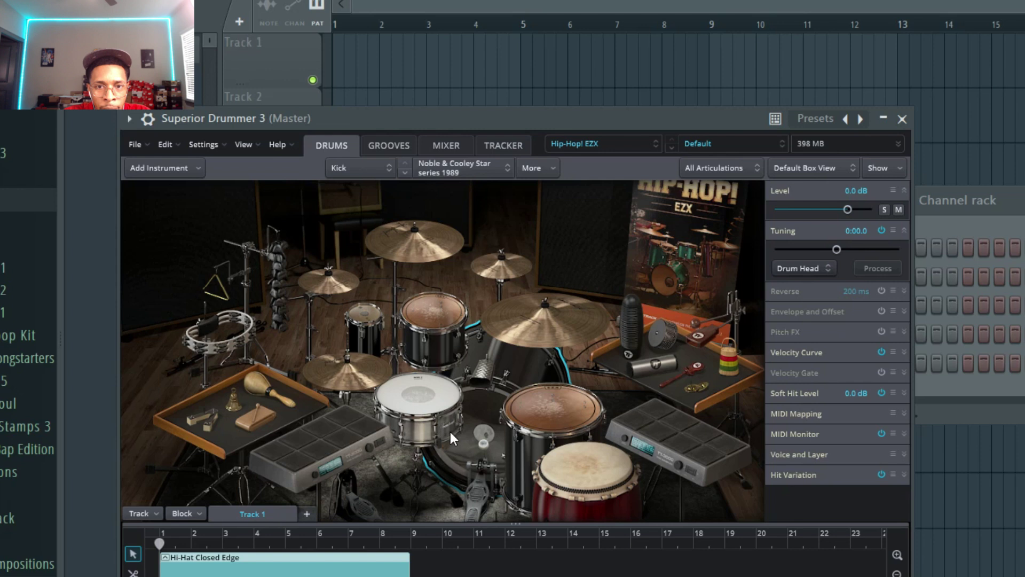
pyautogui.click(487, 432)
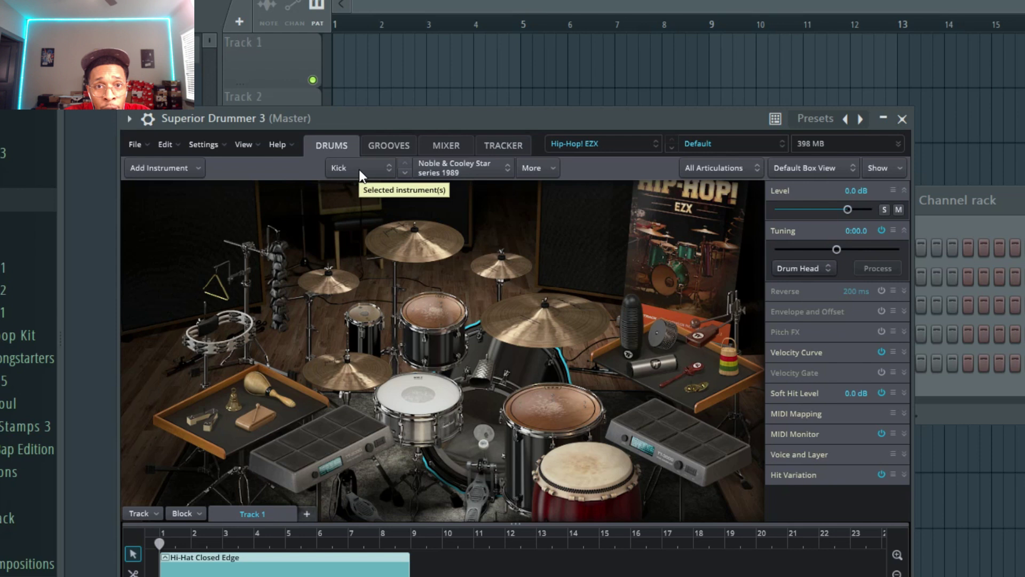
pyautogui.click(454, 162)
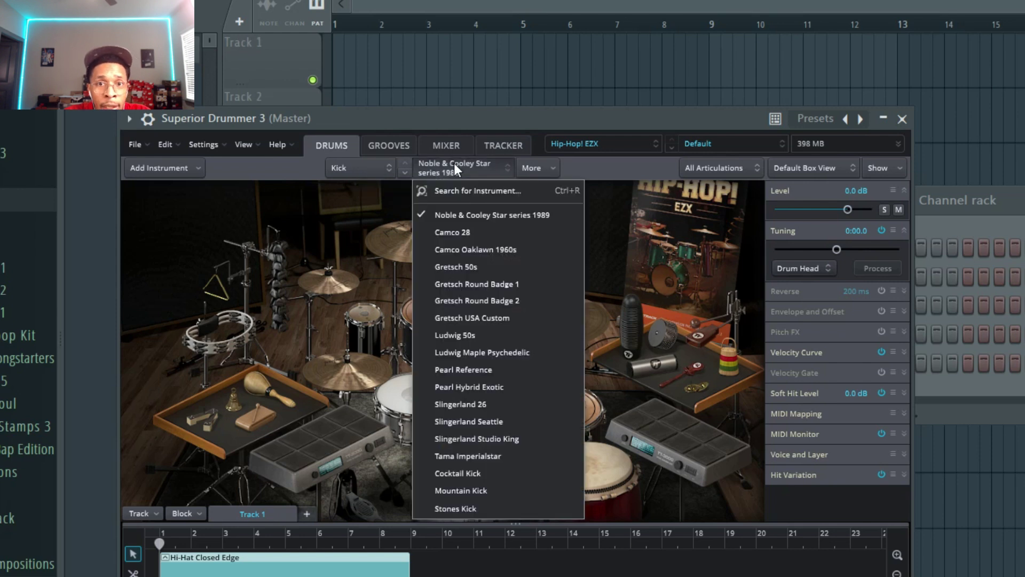
pyautogui.click(459, 232)
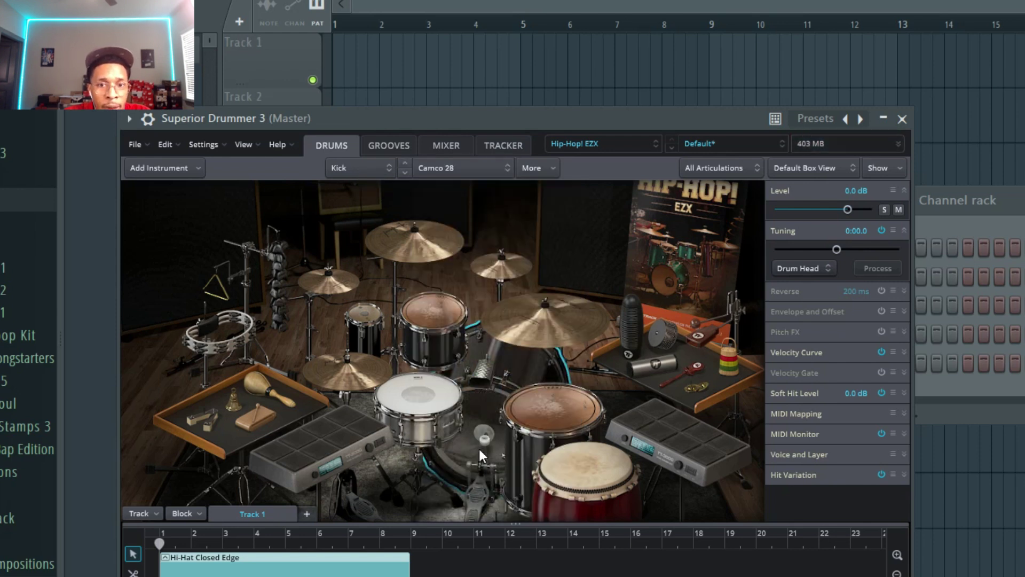
# Swap the kick to the Camco Oaklawn 1960s and play the groove to hear it.
pyautogui.click(478, 447)
pyautogui.click(468, 175)
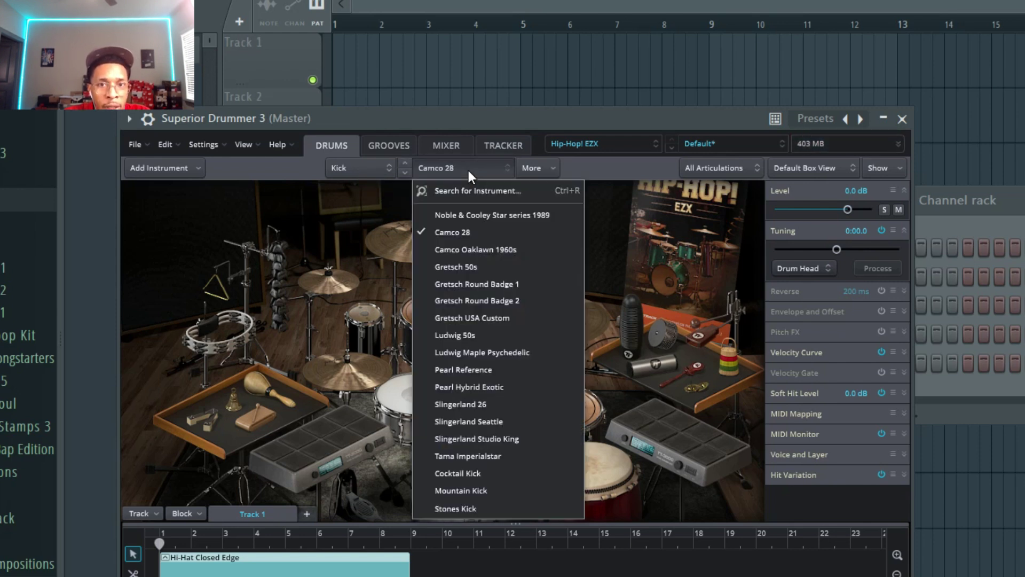
pyautogui.click(462, 253)
pyautogui.click(479, 428)
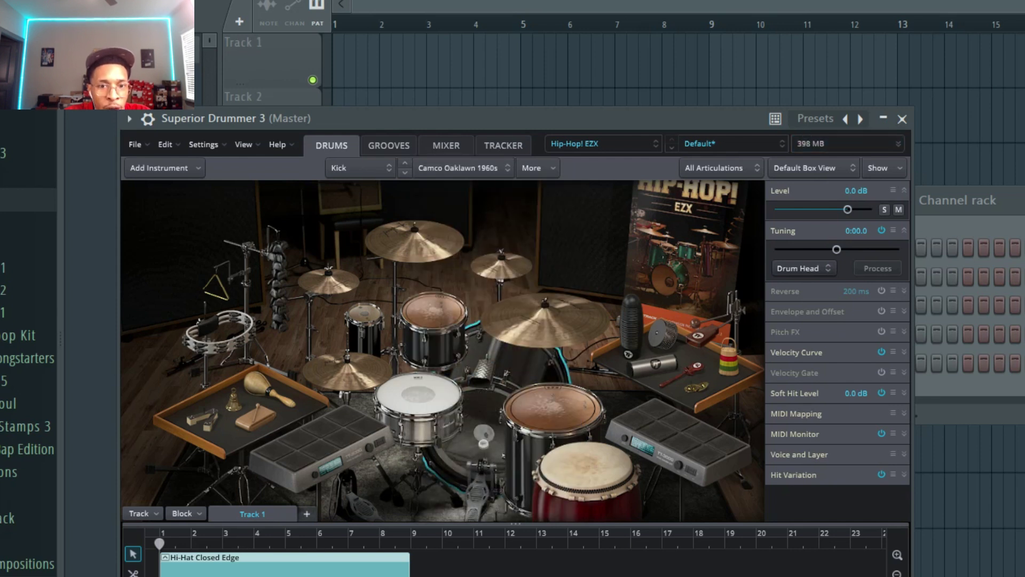
pyautogui.press('space')
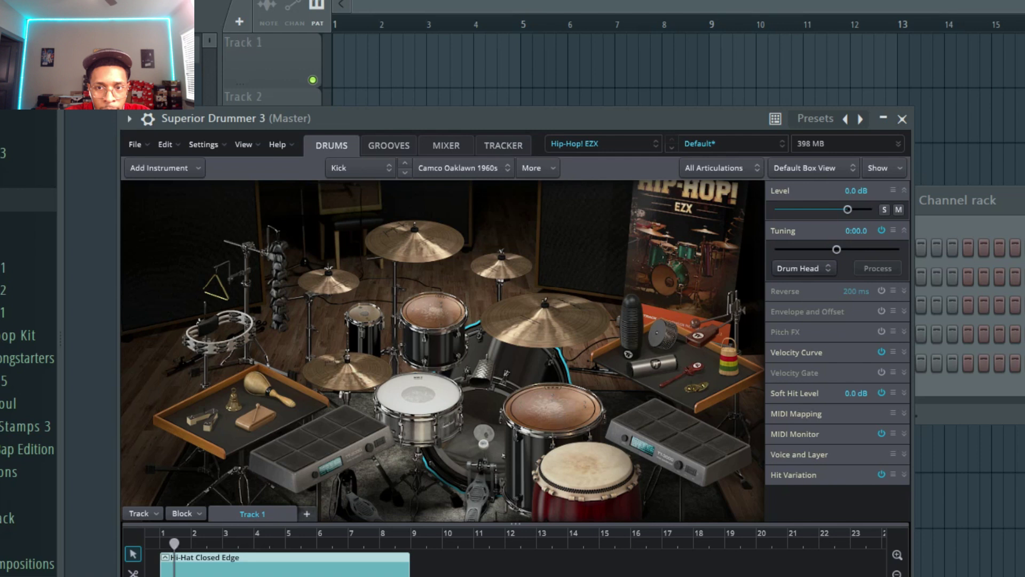
pyautogui.press('space')
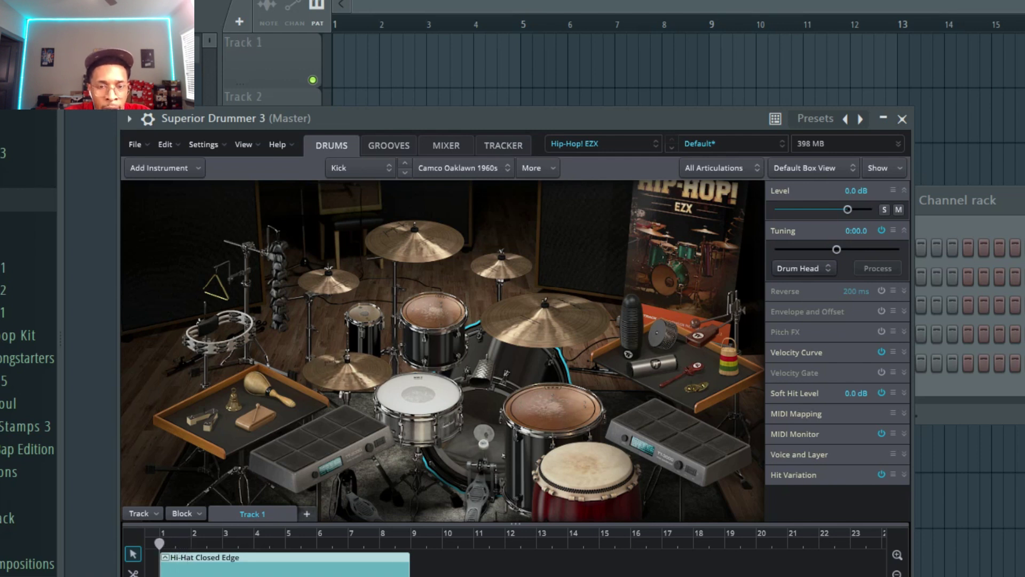
# Swap the snare to Academics 1 and start playing the groove.
pyautogui.click(419, 404)
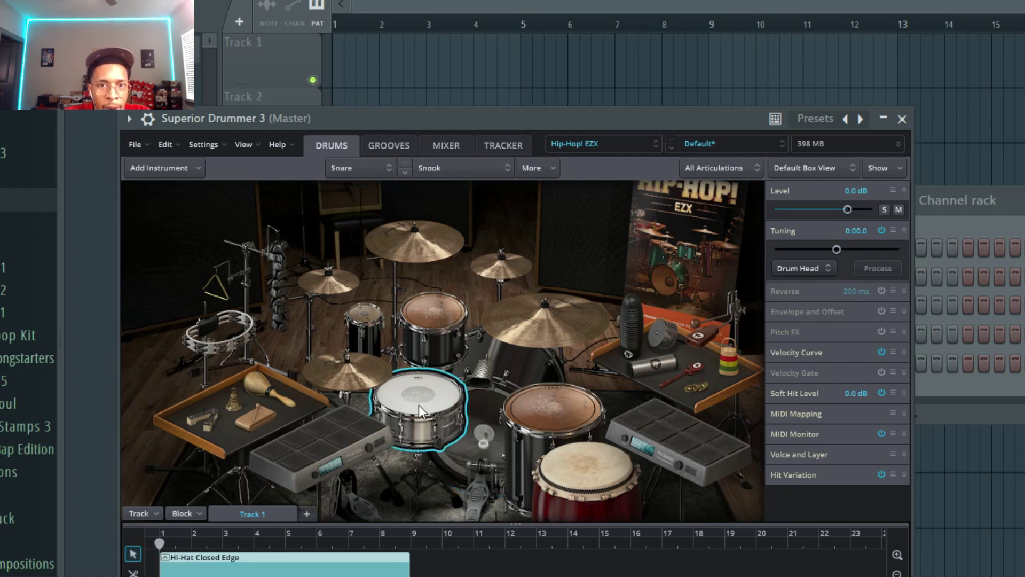
pyautogui.click(431, 171)
pyautogui.click(441, 227)
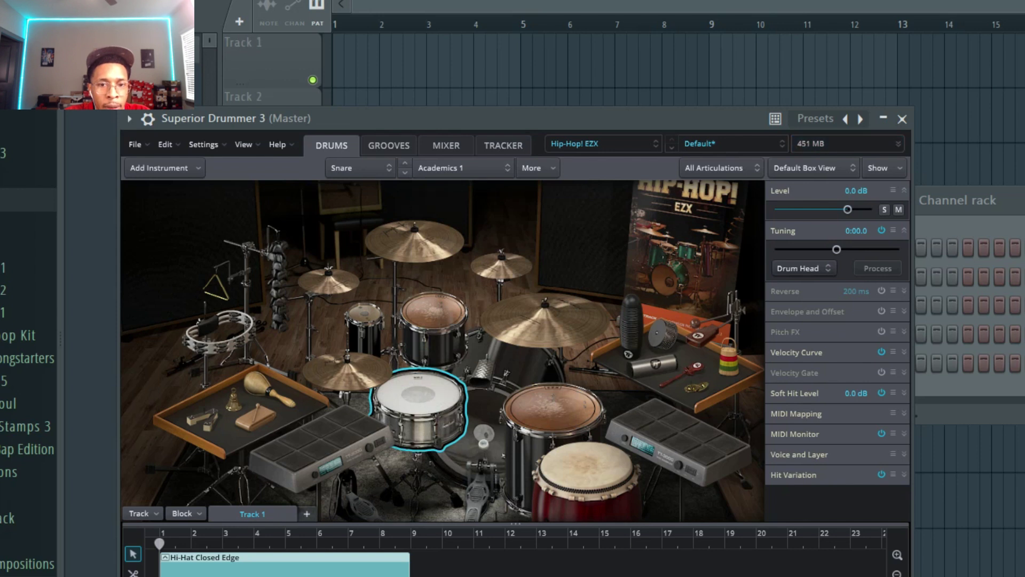
pyautogui.press('space')
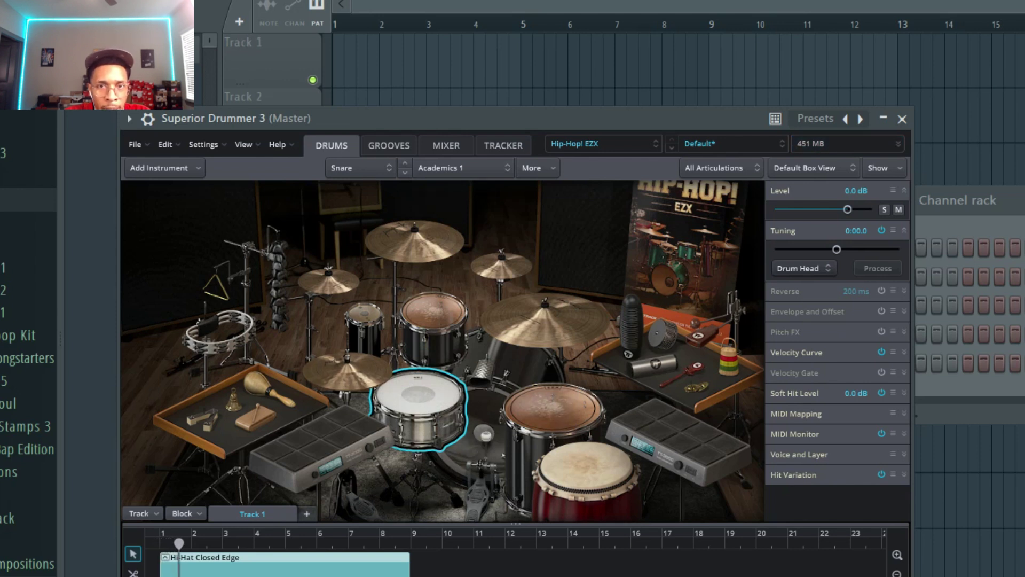
# Switch the snare to Academics 2, then to Bada$$, and stop playback.
pyautogui.click(490, 170)
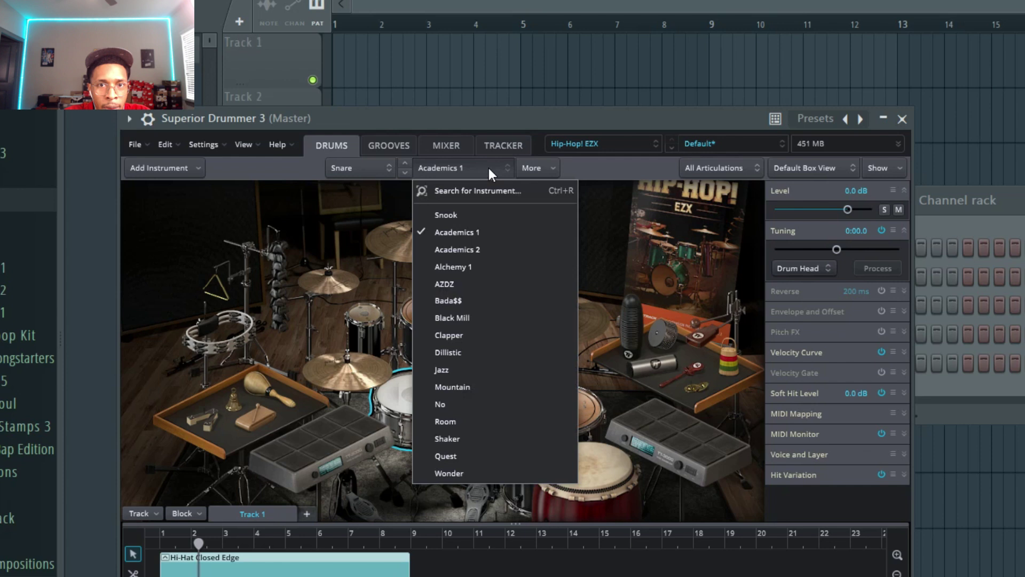
pyautogui.click(471, 246)
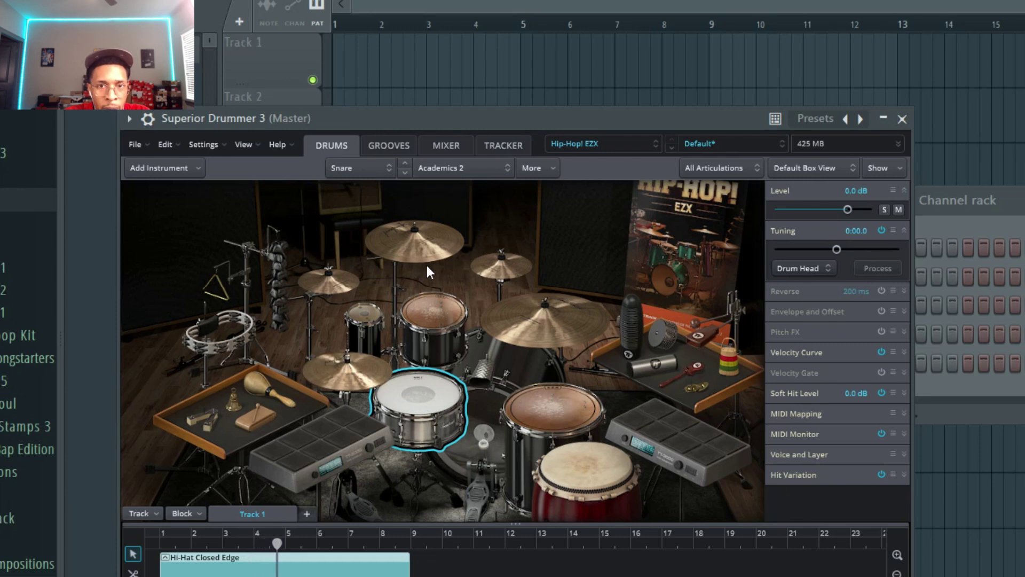
pyautogui.click(470, 166)
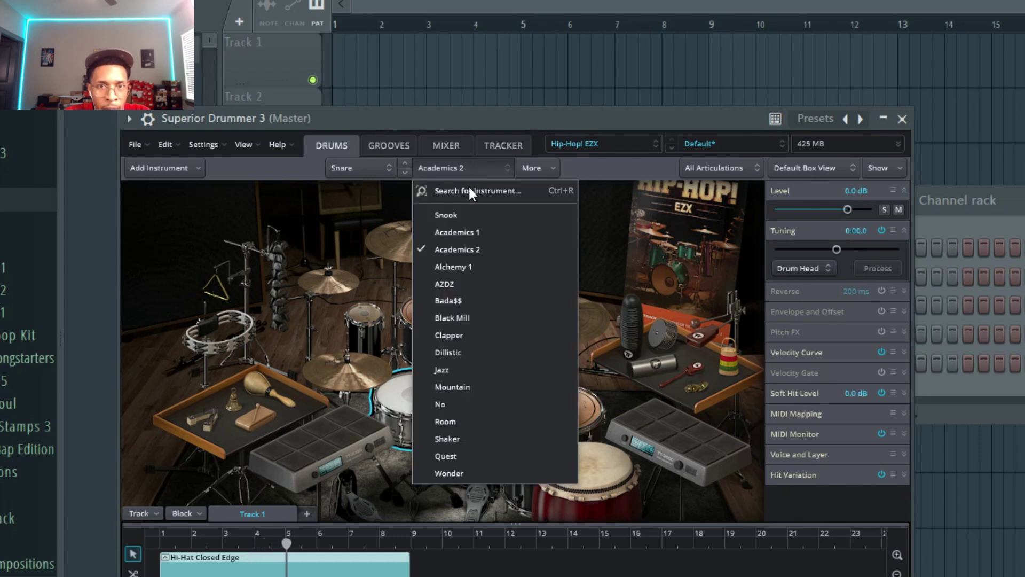
pyautogui.click(464, 299)
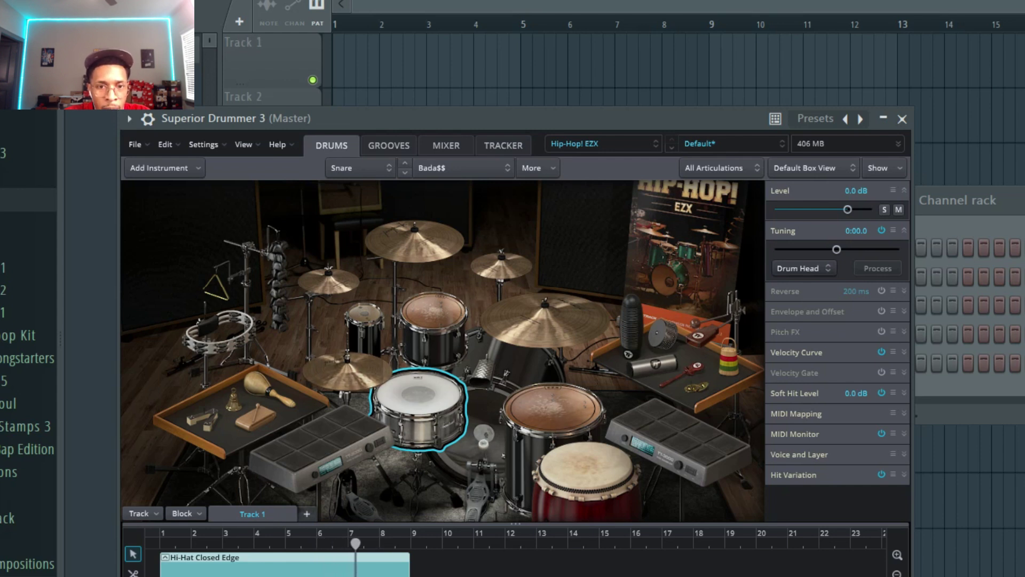
pyautogui.press('space')
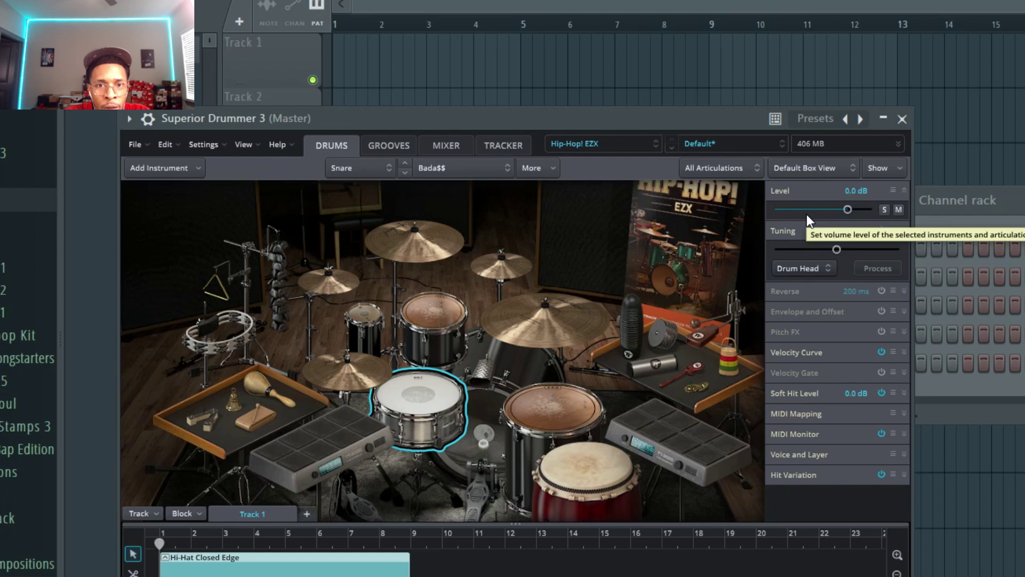
# Audition the ride cymbal and the woodblock, bell and ratchet on the percussion tray.
pyautogui.click(570, 326)
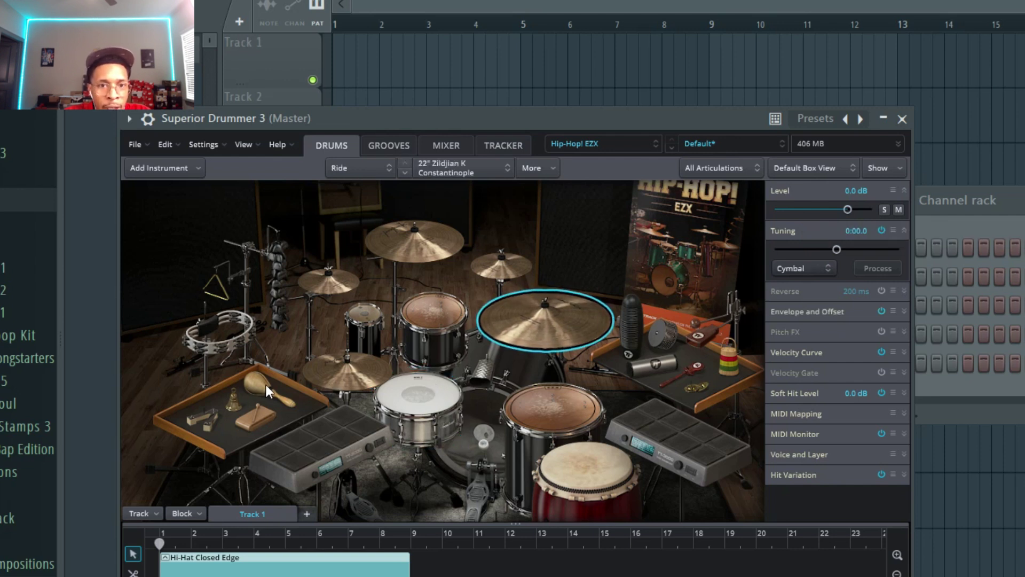
pyautogui.click(261, 414)
pyautogui.click(233, 401)
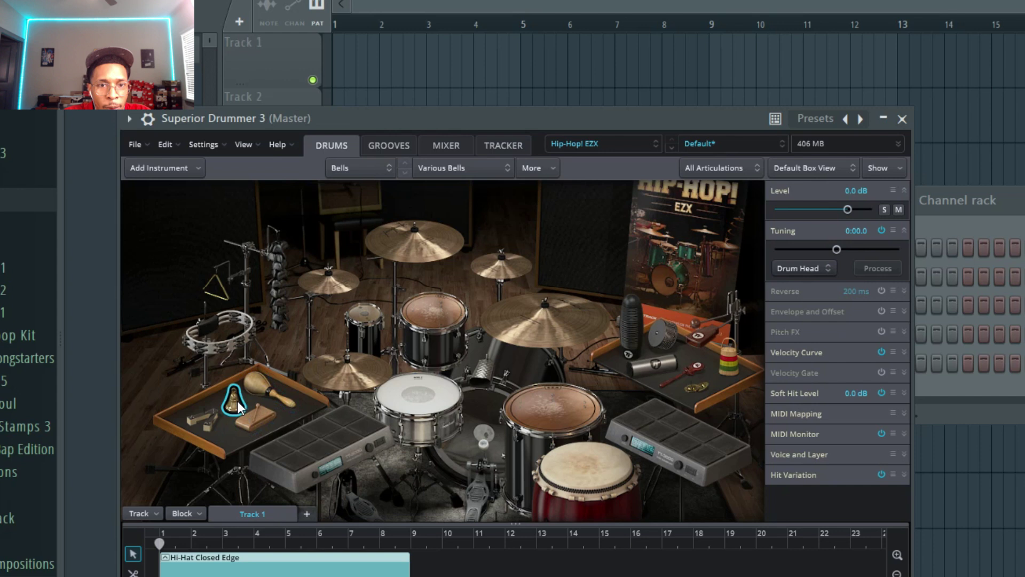
pyautogui.click(209, 420)
# Audition the electronic unit pads, ending on the Dry Double Claps pad.
pyautogui.click(284, 450)
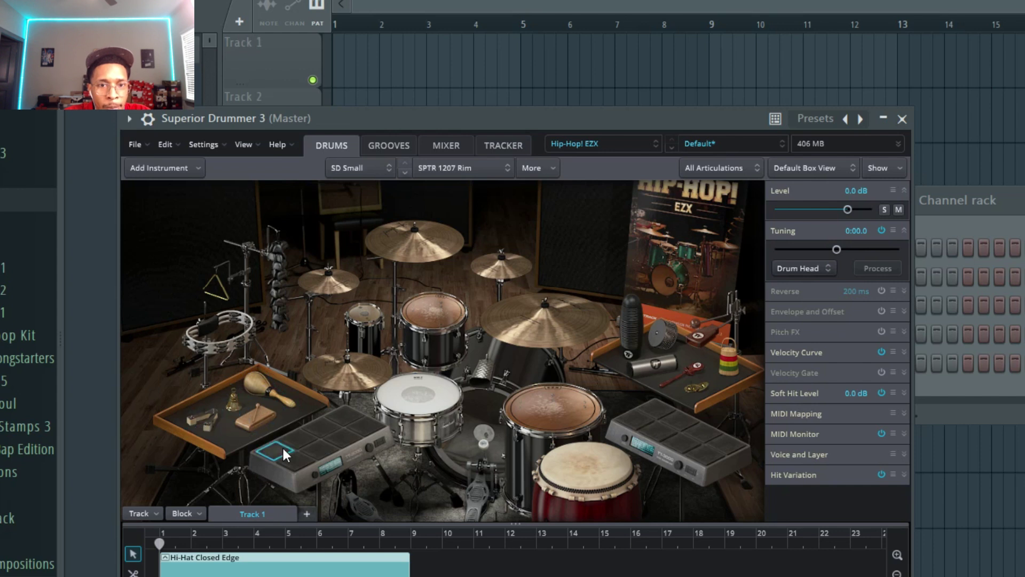
pyautogui.click(306, 436)
pyautogui.click(323, 431)
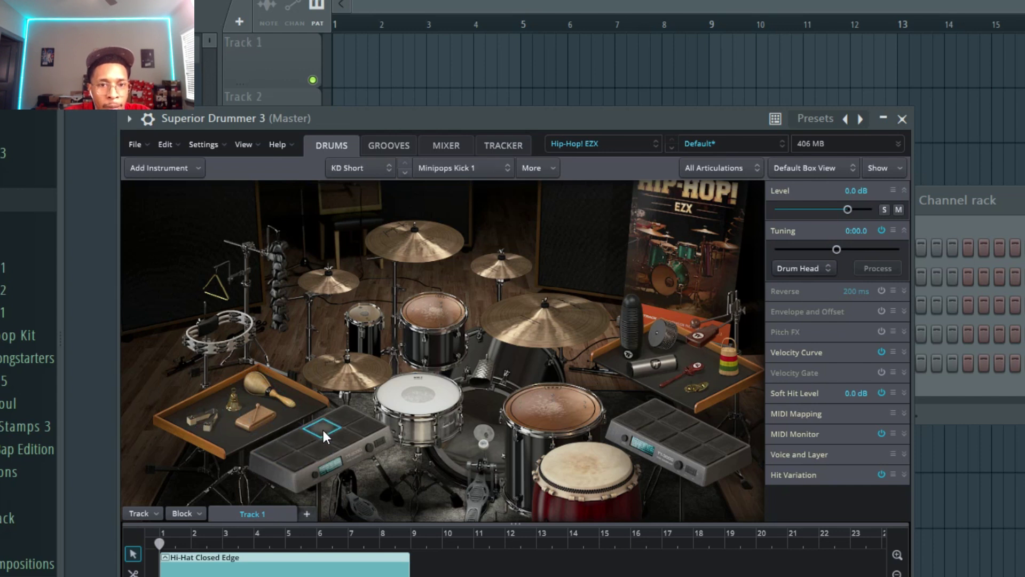
pyautogui.click(342, 428)
pyautogui.click(353, 426)
pyautogui.click(344, 415)
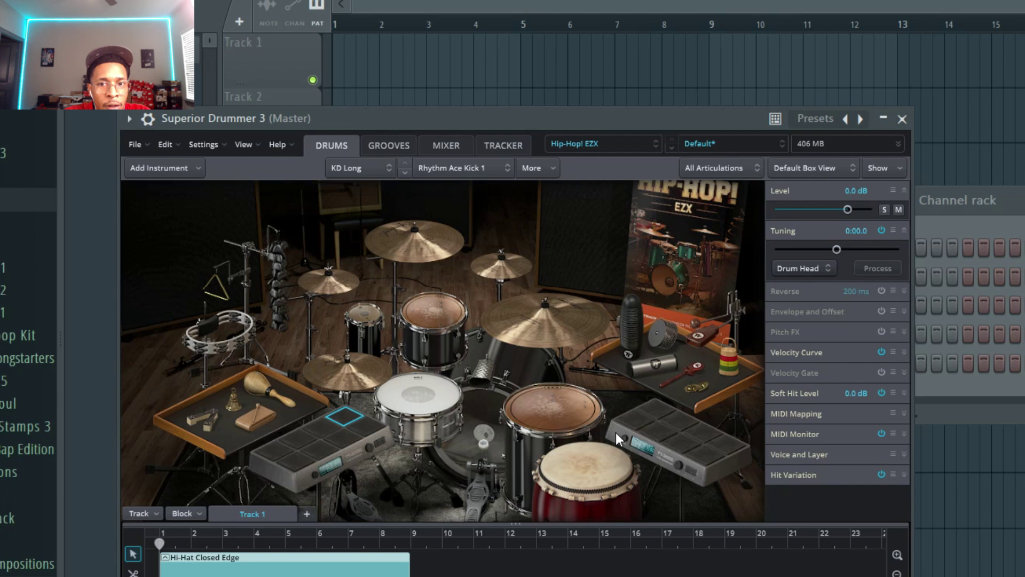
pyautogui.click(640, 418)
pyautogui.click(655, 410)
pyautogui.click(662, 430)
pyautogui.click(675, 444)
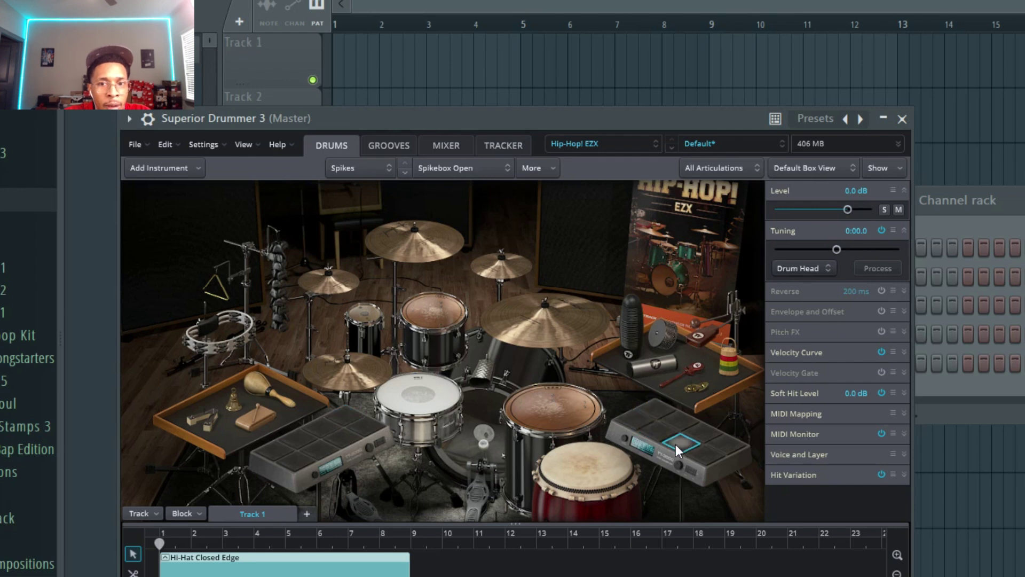
pyautogui.click(653, 435)
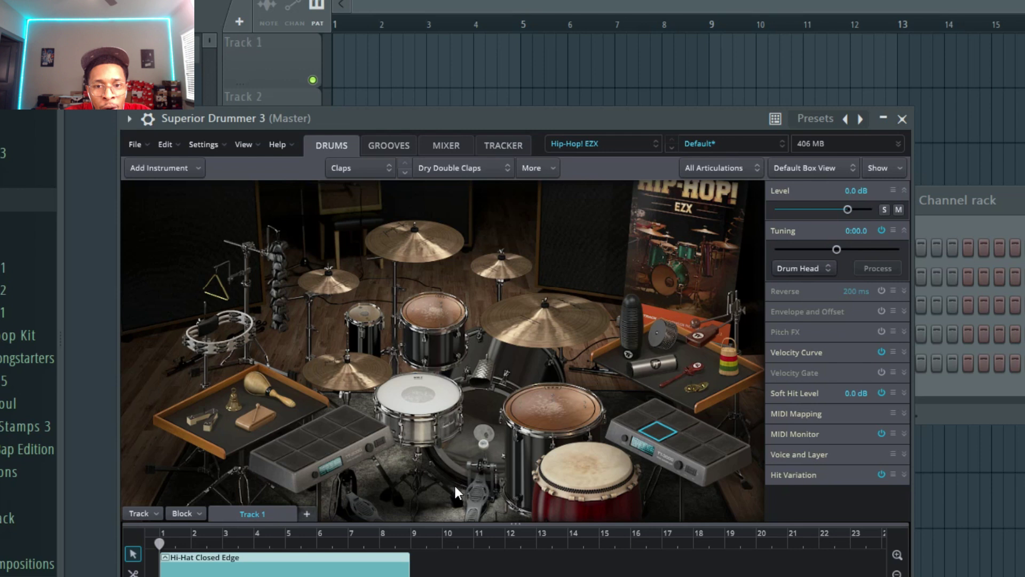
# In the groove library, preview Waiting for the Rain Intro 01 and mark it as a favourite.
pyautogui.click(386, 141)
pyautogui.click(422, 424)
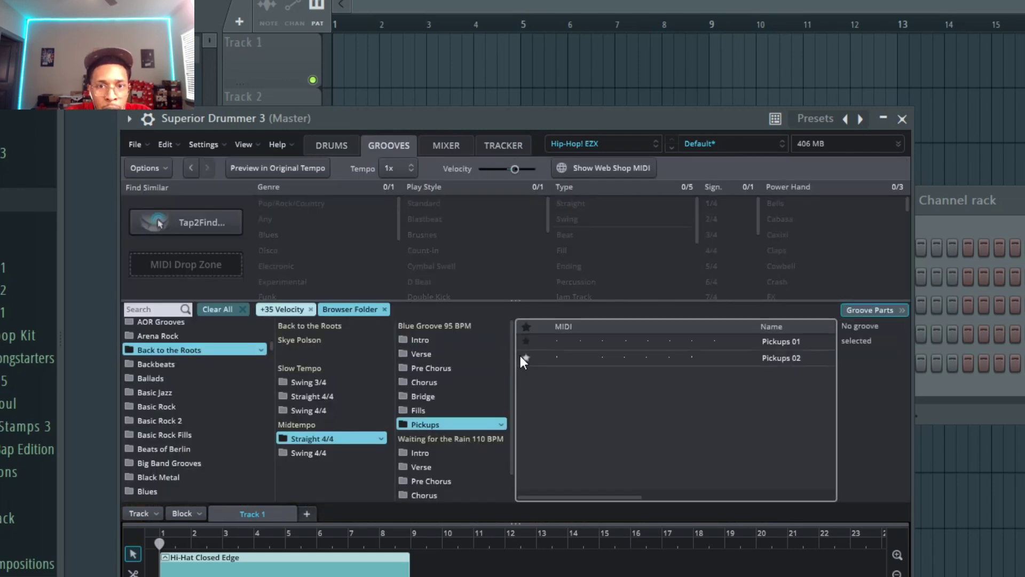
pyautogui.click(430, 453)
pyautogui.click(544, 341)
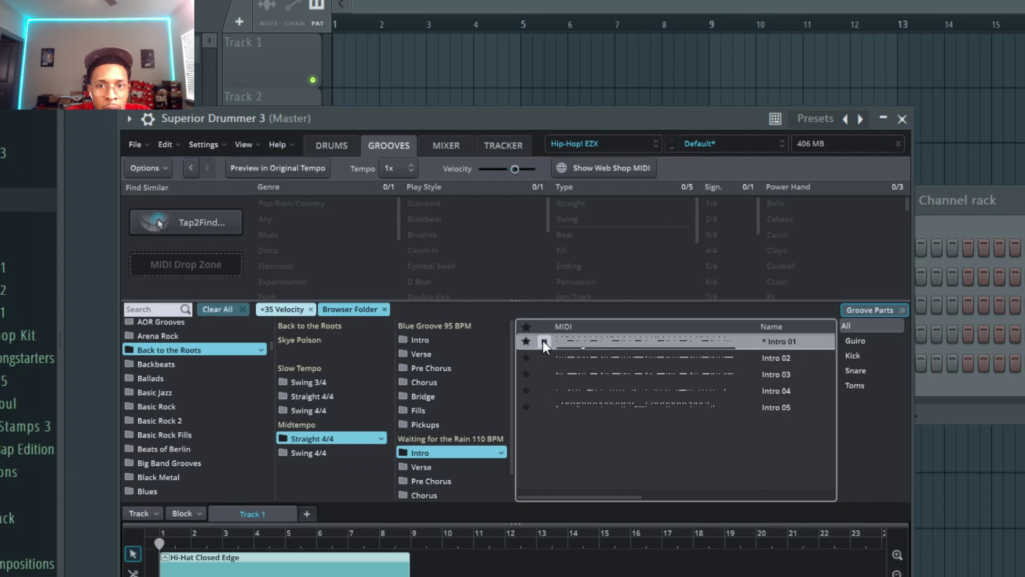
pyautogui.click(527, 341)
# Preview the Waiting for the Rain Verse 02 and Verse 03 grooves, then stop.
pyautogui.click(440, 466)
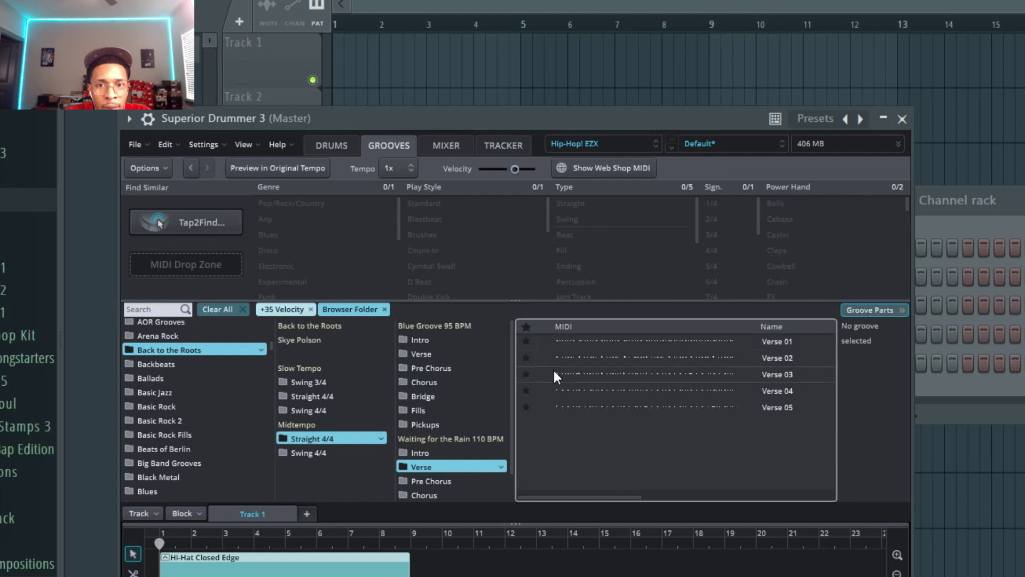
pyautogui.click(539, 358)
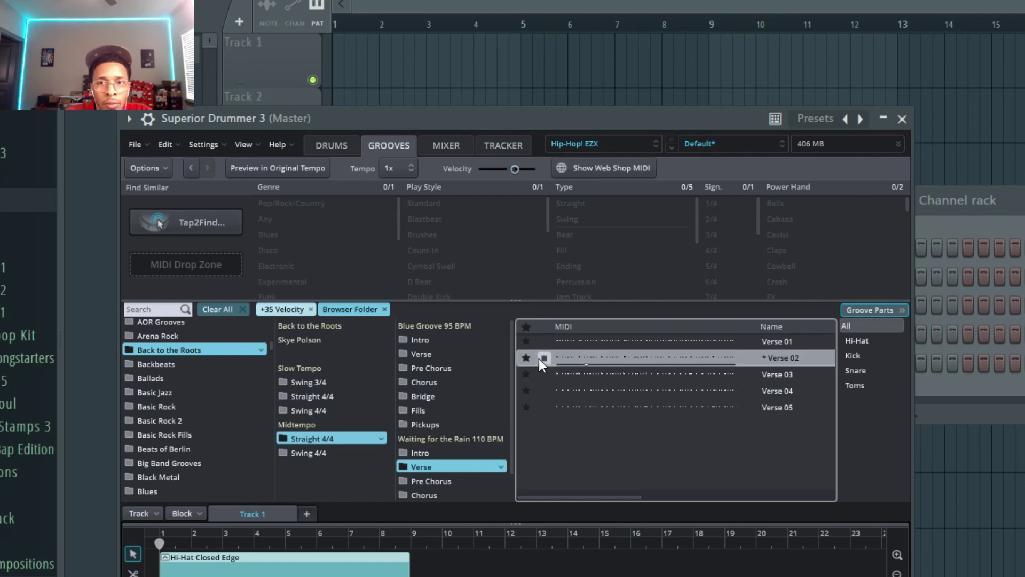
pyautogui.click(541, 374)
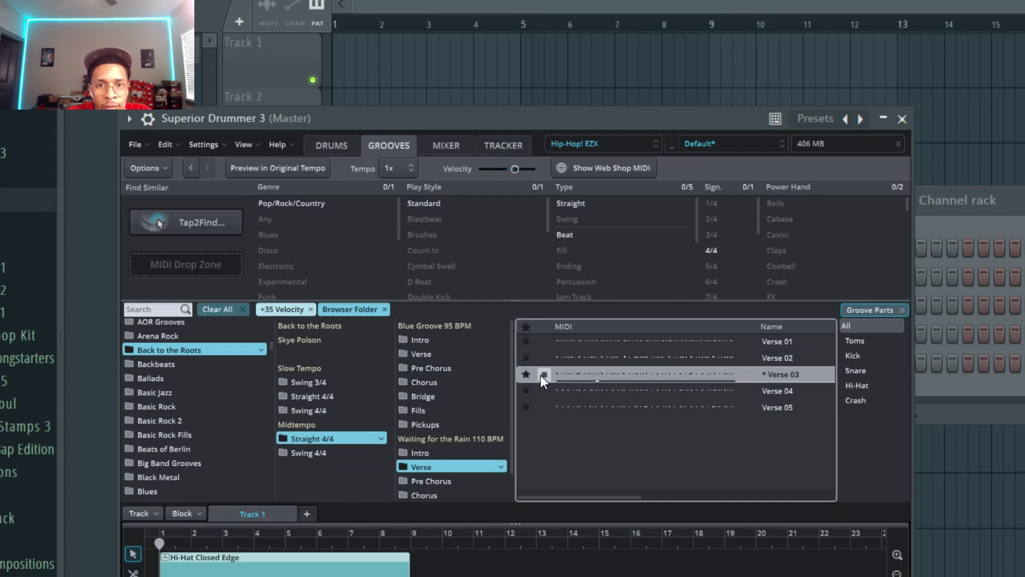
pyautogui.click(545, 375)
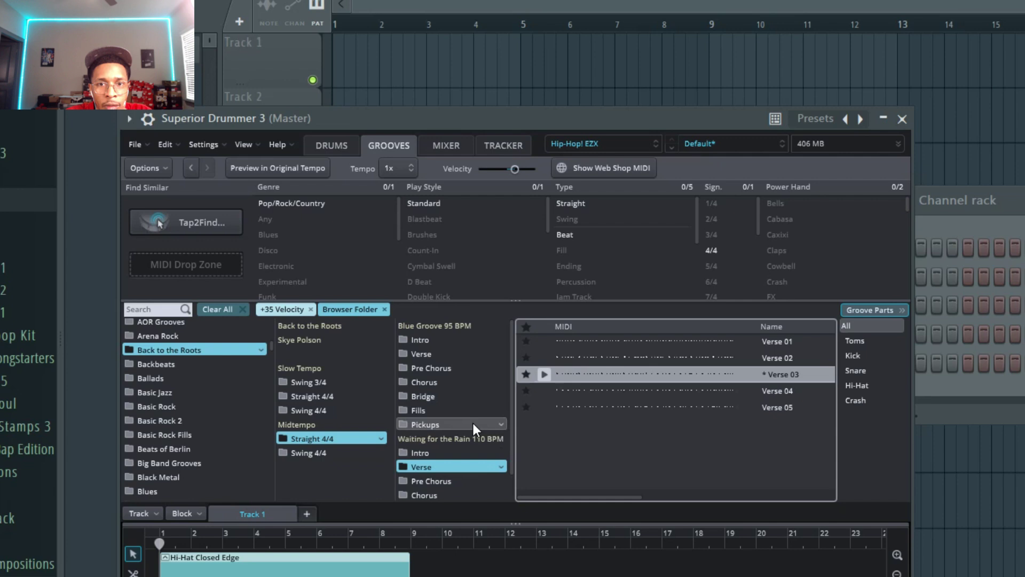
# In slow Swing 4/4, preview No Stress 88 BPM Intros 01–04, then Verse 01.
pyautogui.scroll(-1, 472, 422)
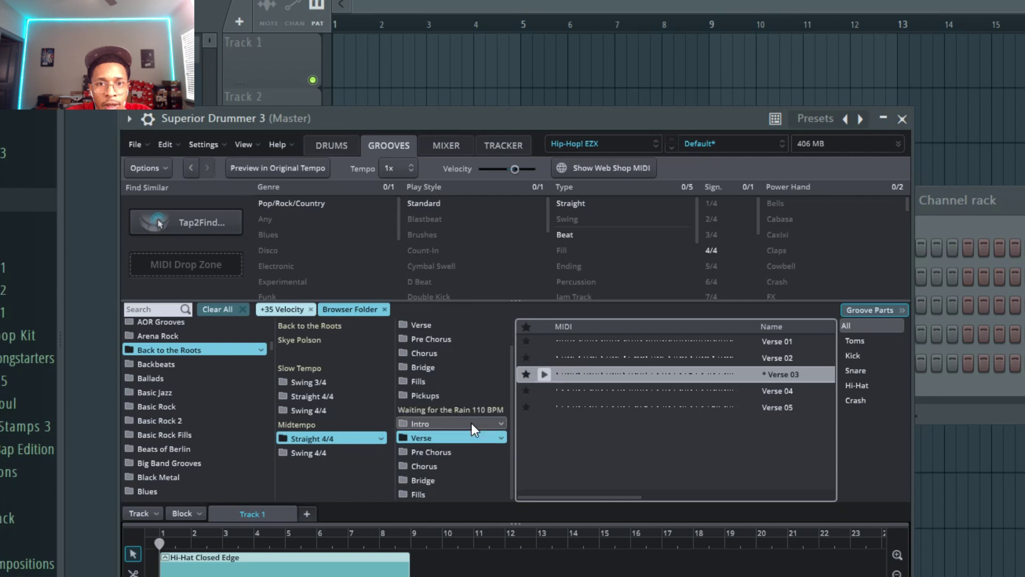
pyautogui.click(309, 410)
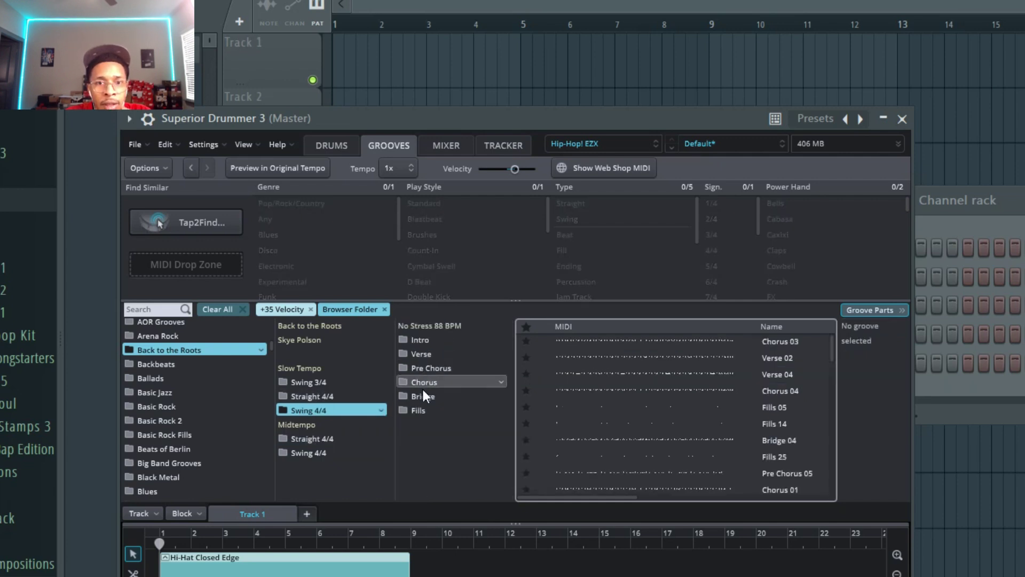
pyautogui.click(425, 341)
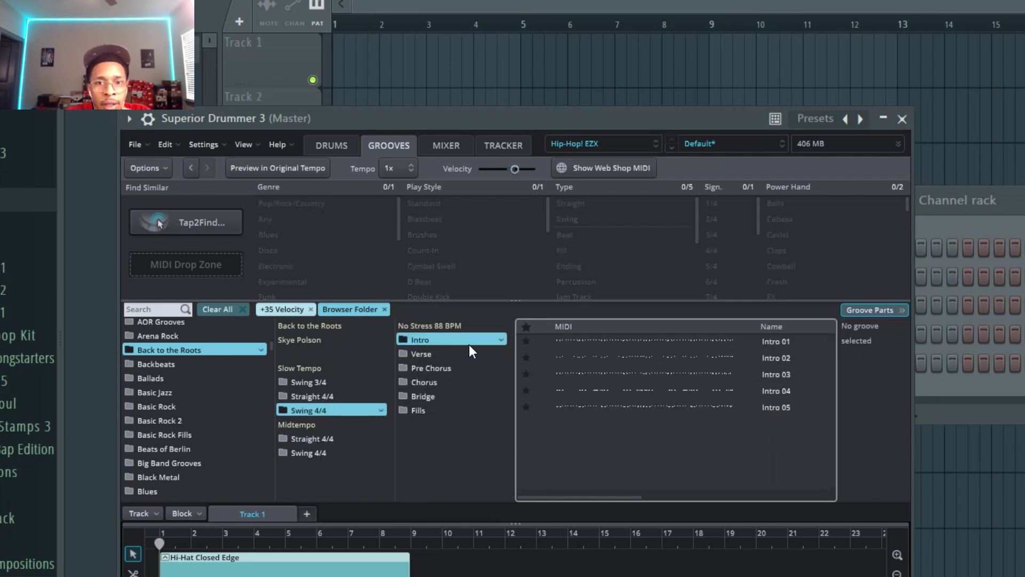
pyautogui.click(543, 342)
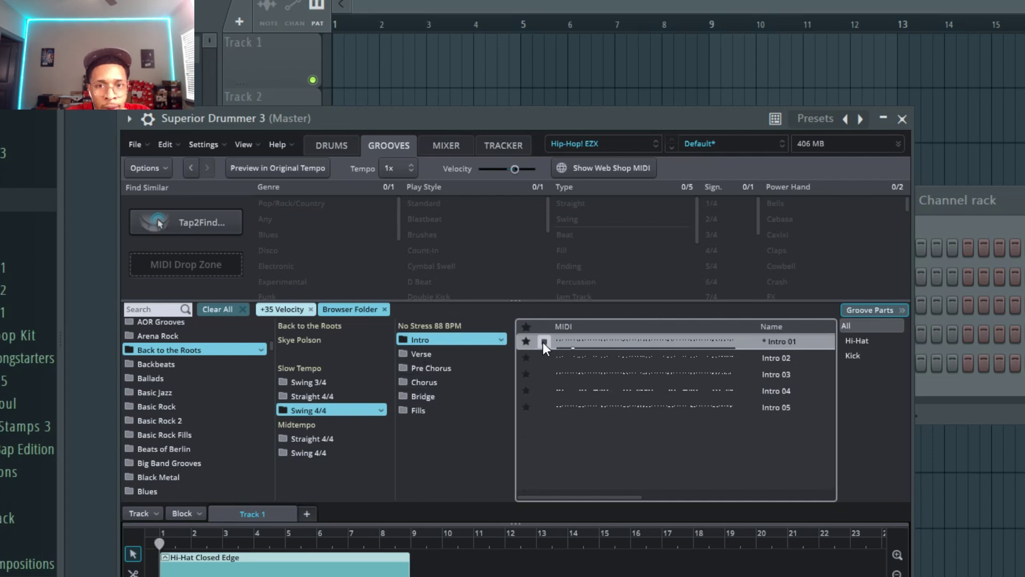
pyautogui.click(544, 358)
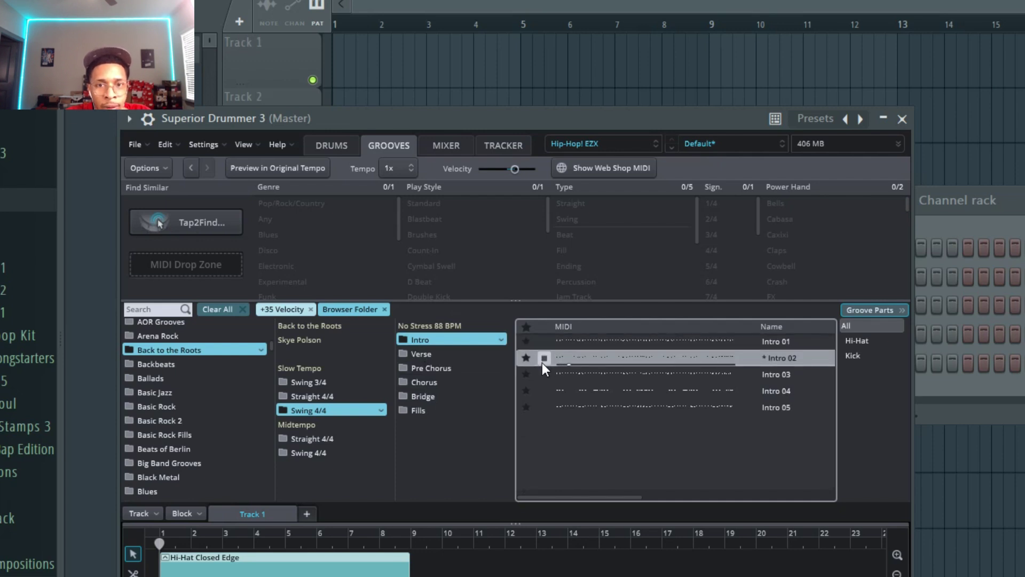
pyautogui.click(543, 375)
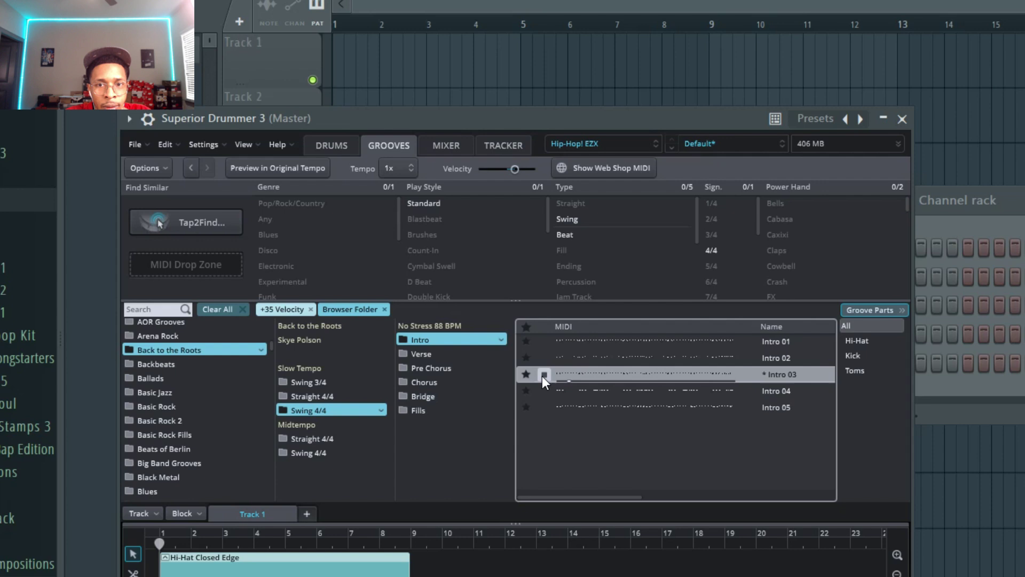
pyautogui.click(544, 391)
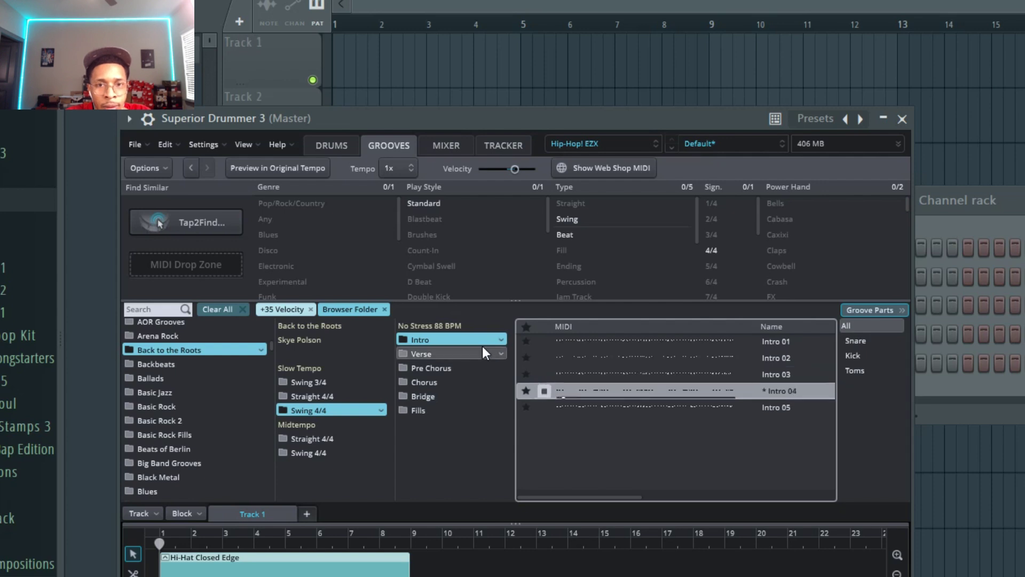
pyautogui.click(470, 354)
pyautogui.click(544, 341)
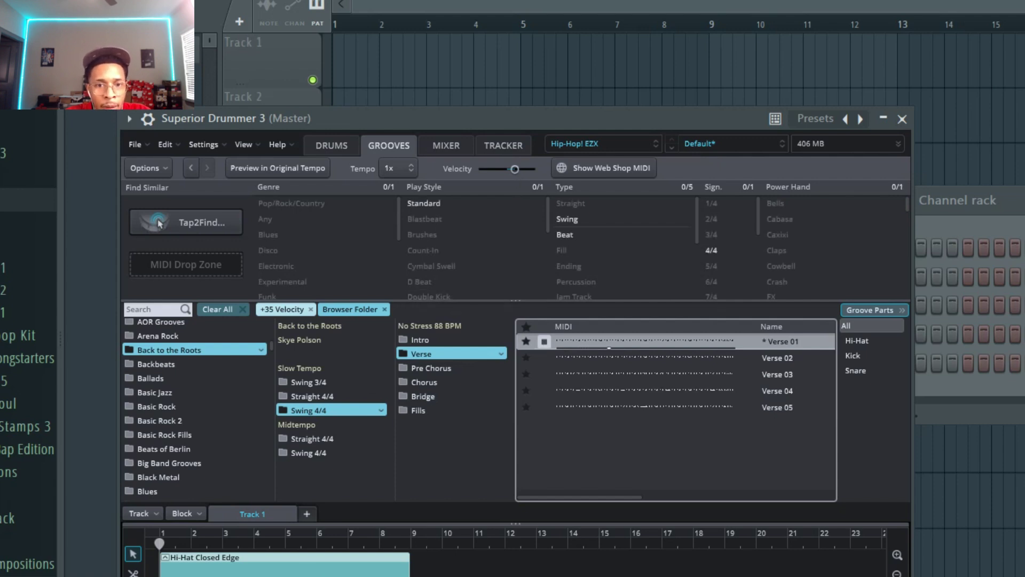
# Remove the old song block and place the Verse 01 groove at bar 1.
pyautogui.rightClick(331, 565)
pyautogui.click(380, 361)
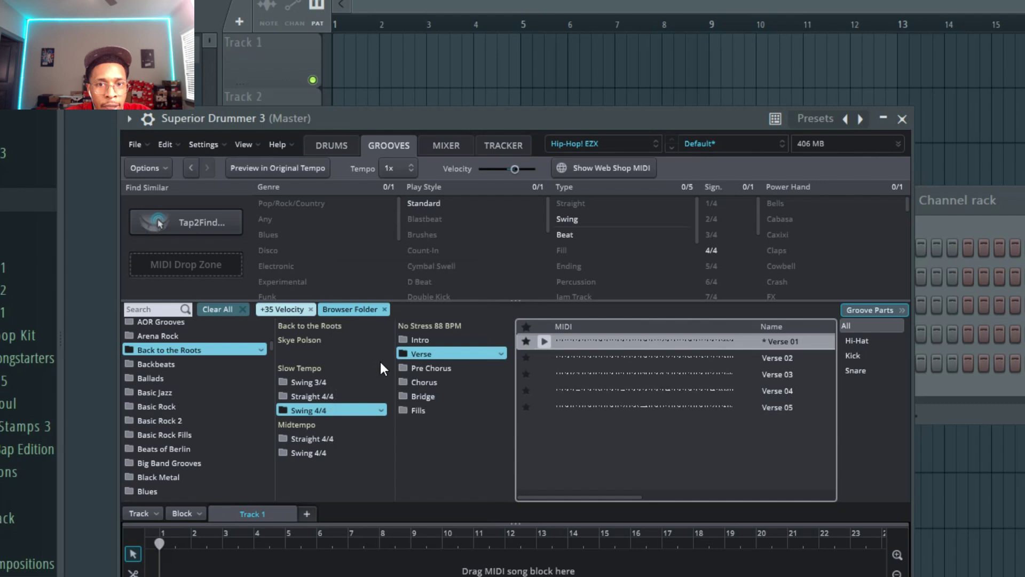
pyautogui.moveTo(564, 338); pyautogui.dragTo(143, 556)
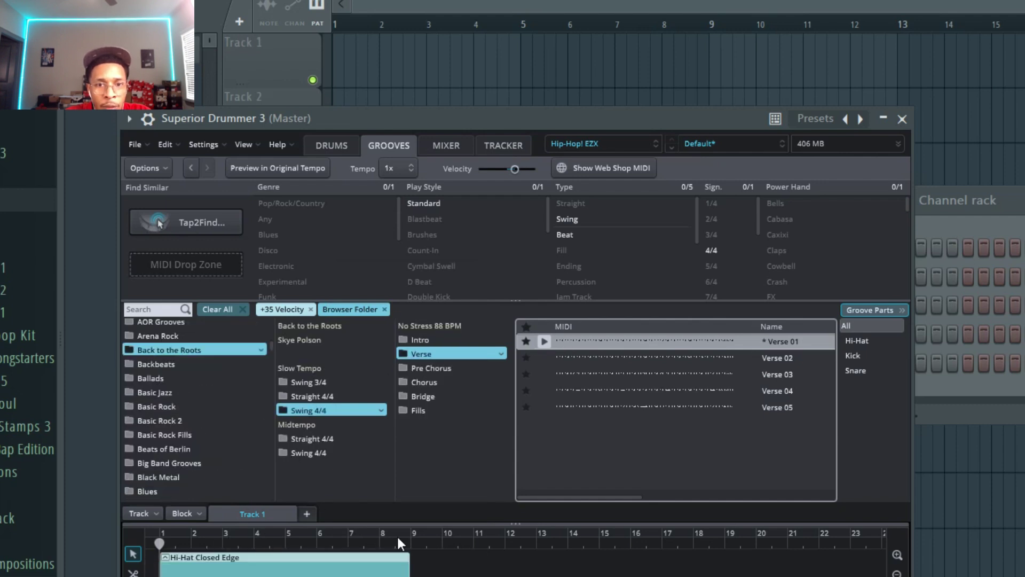
# Trim the Hi-Hat Closed Edge block to end at bar 8, with the playhead at bar 7.
pyautogui.moveTo(409, 557)
pyautogui.mouseDown()
pyautogui.moveTo(379, 557)
pyautogui.moveTo(419, 557)
pyautogui.moveTo(406, 557)
pyautogui.mouseUp()
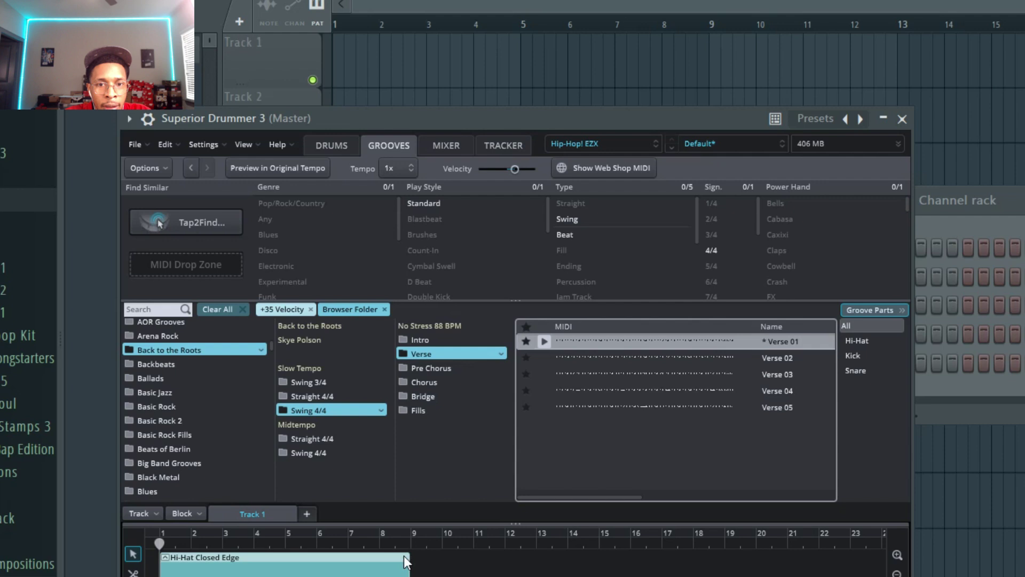
pyautogui.click(352, 543)
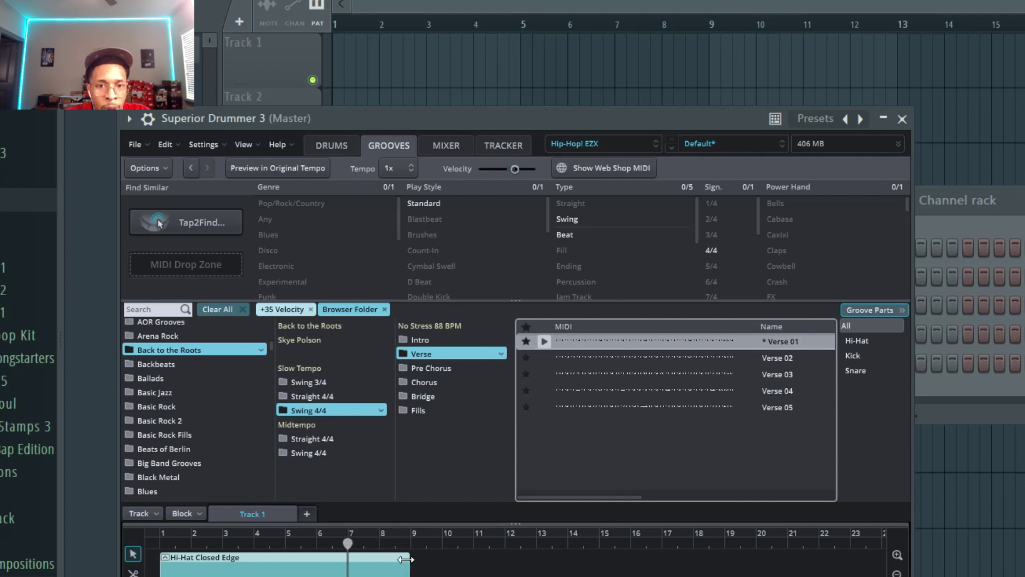
pyautogui.moveTo(407, 559); pyautogui.dragTo(378, 558)
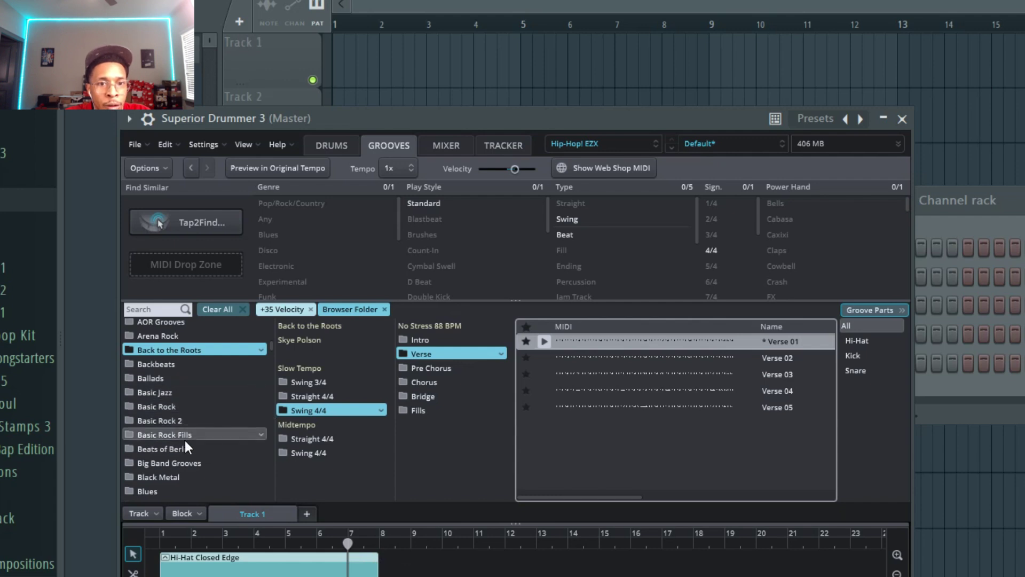
# Place Basic Rock Fills' Long Fills w/ Lead Ins 03 at bars 8–9 and merge it into the hi-hat block.
pyautogui.click(160, 436)
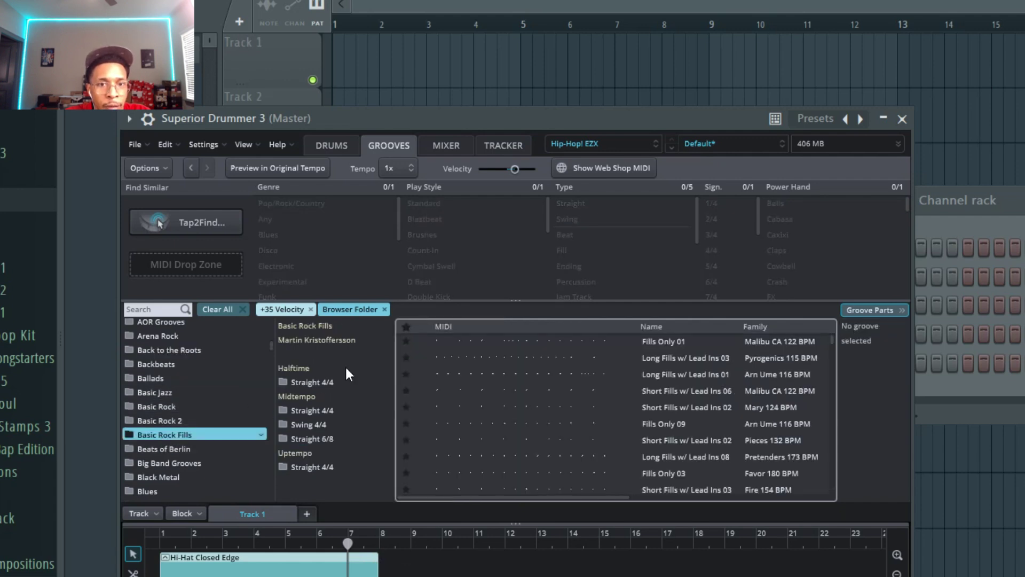
pyautogui.click(425, 360)
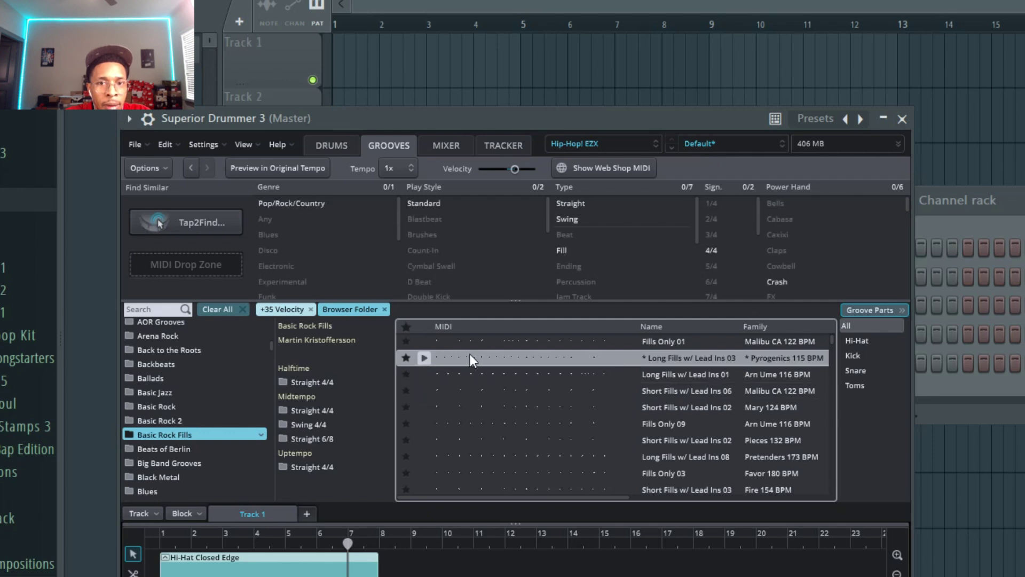
pyautogui.moveTo(470, 354); pyautogui.dragTo(385, 573)
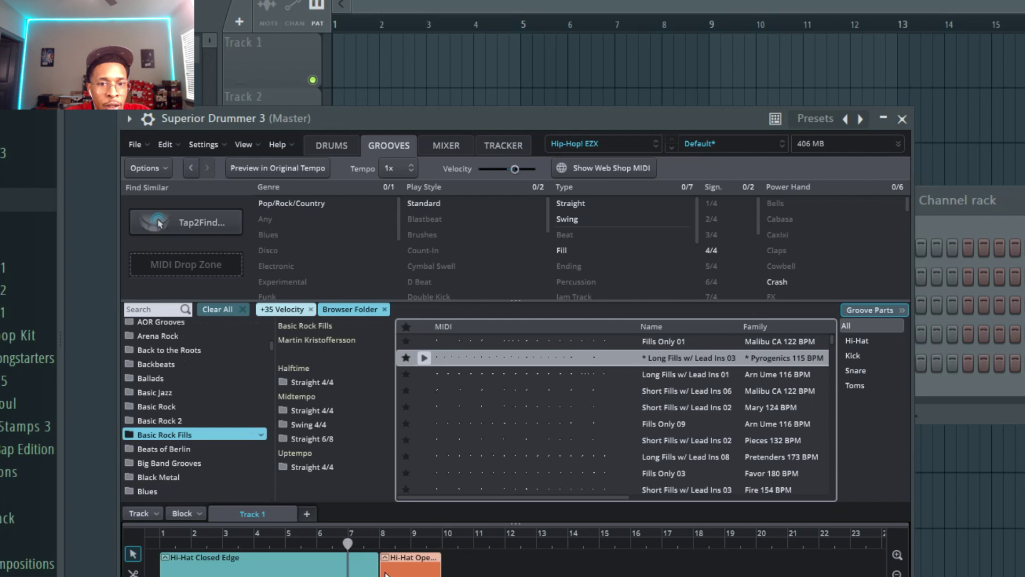
pyautogui.moveTo(440, 557); pyautogui.dragTo(408, 557)
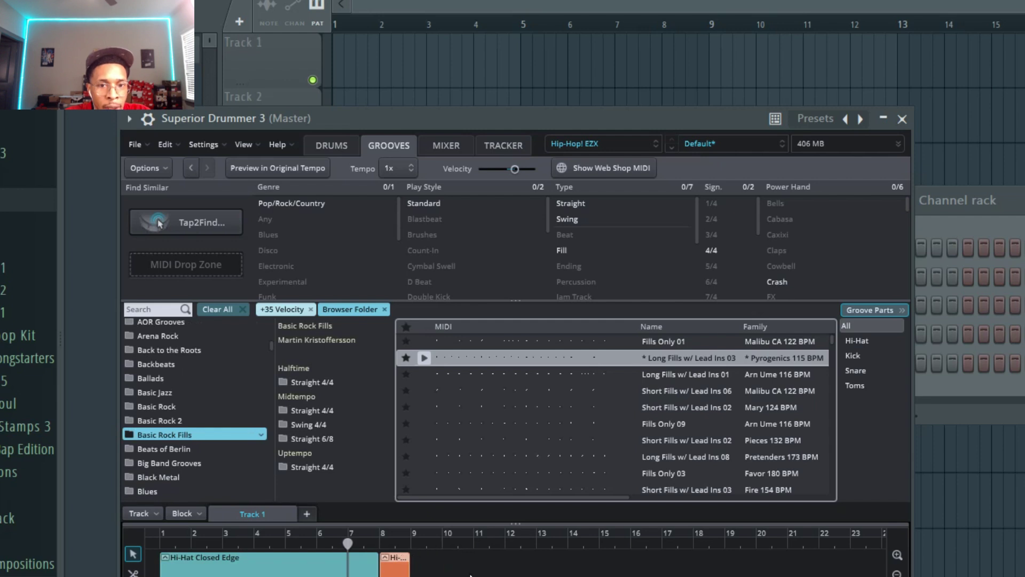
pyautogui.rightClick(350, 561)
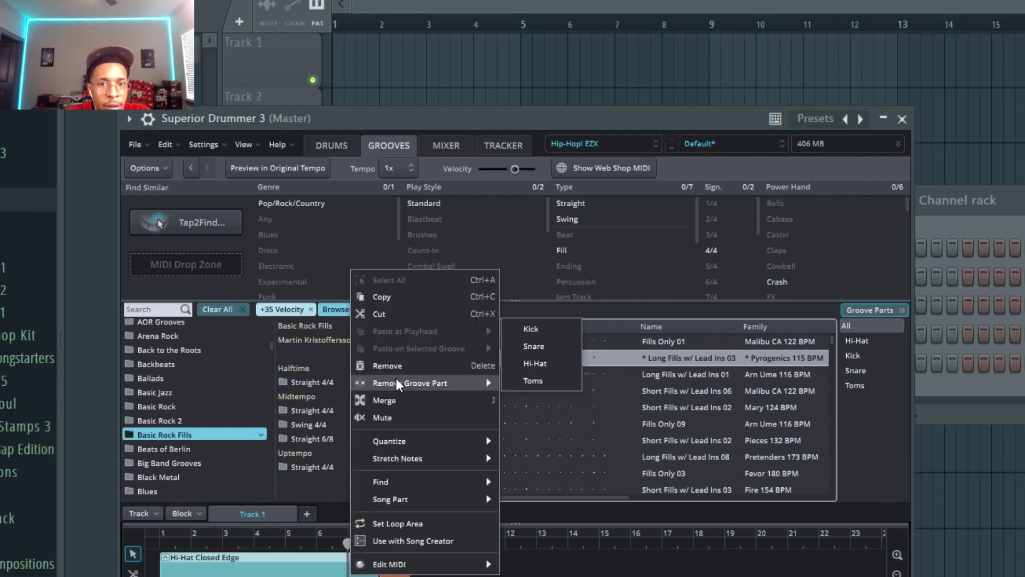
pyautogui.click(396, 399)
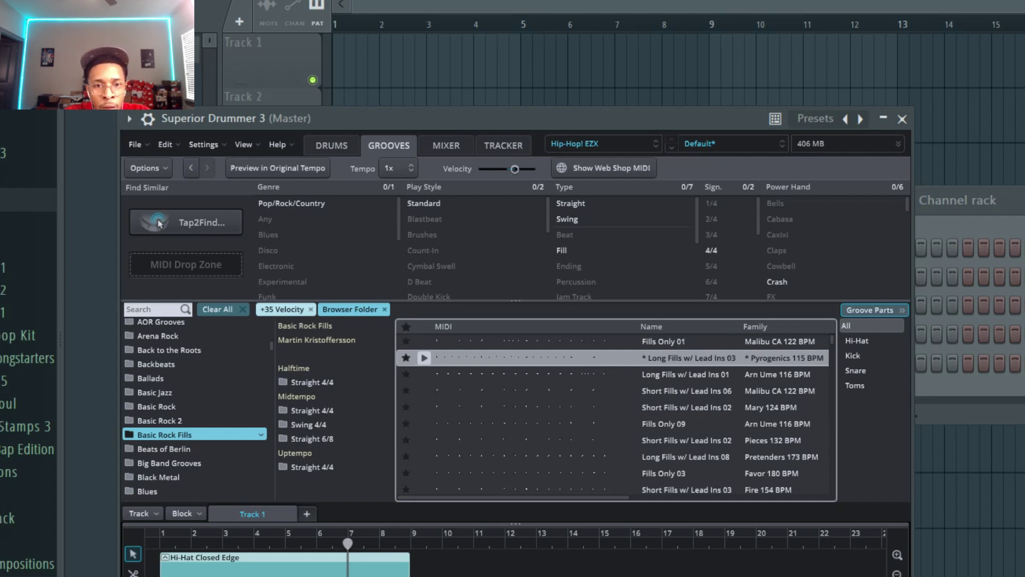
pyautogui.press('space')
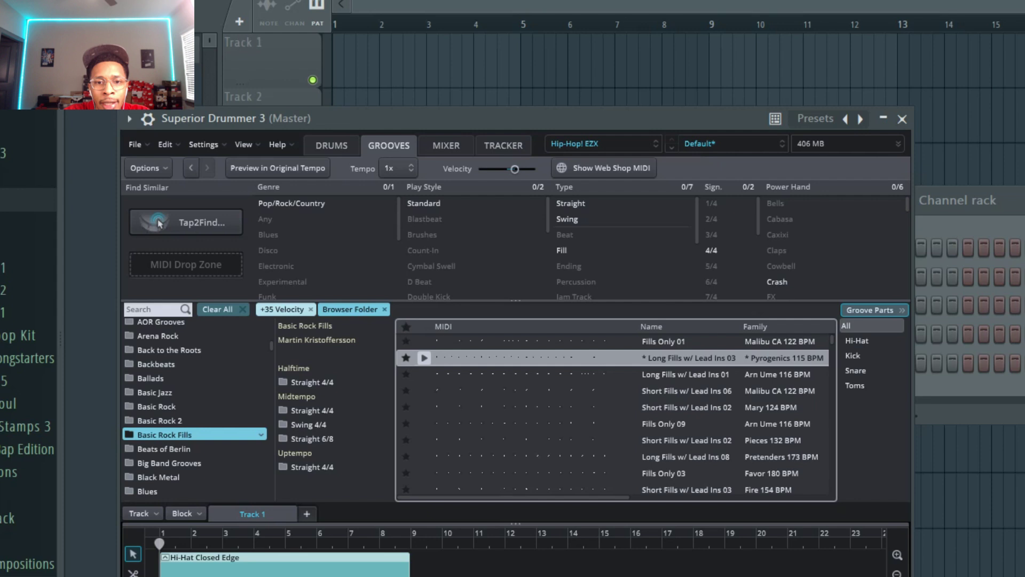
pyautogui.press('space')
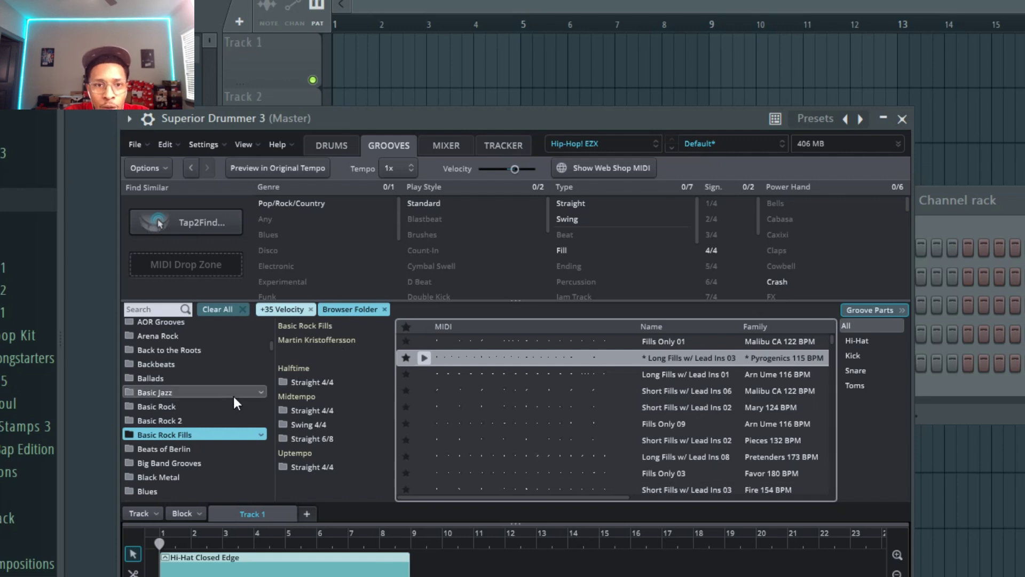
# Clear the folder filter and select Verse 01 in Back to the Roots > Straight 4/4 > Soulizm Verse.
pyautogui.click(383, 309)
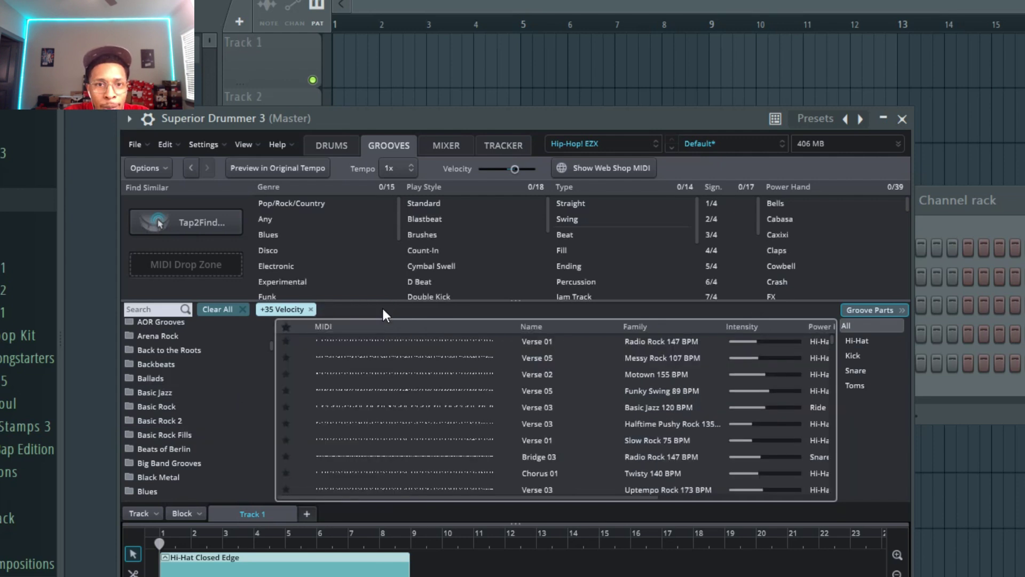
pyautogui.click(175, 352)
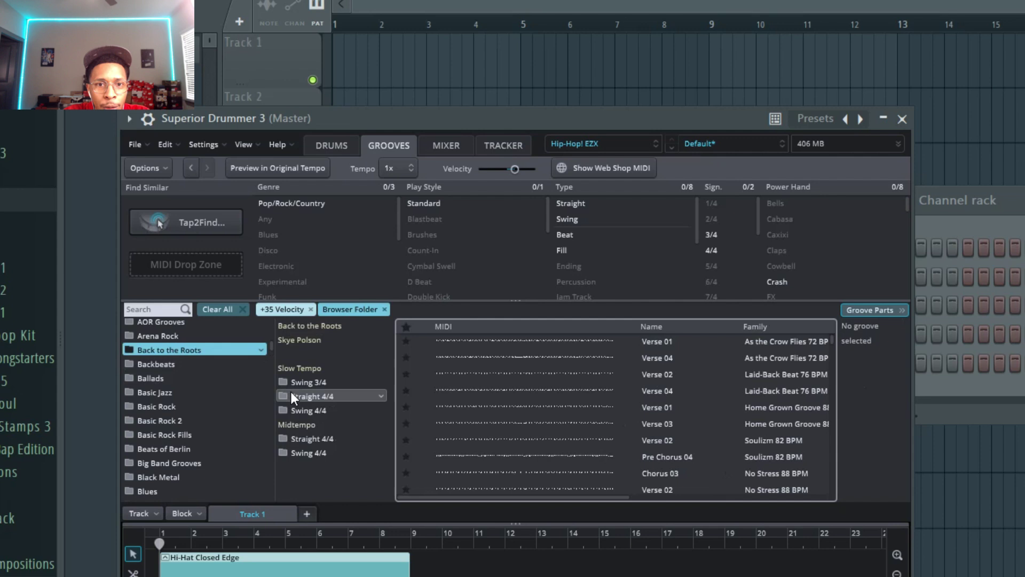
pyautogui.click(306, 397)
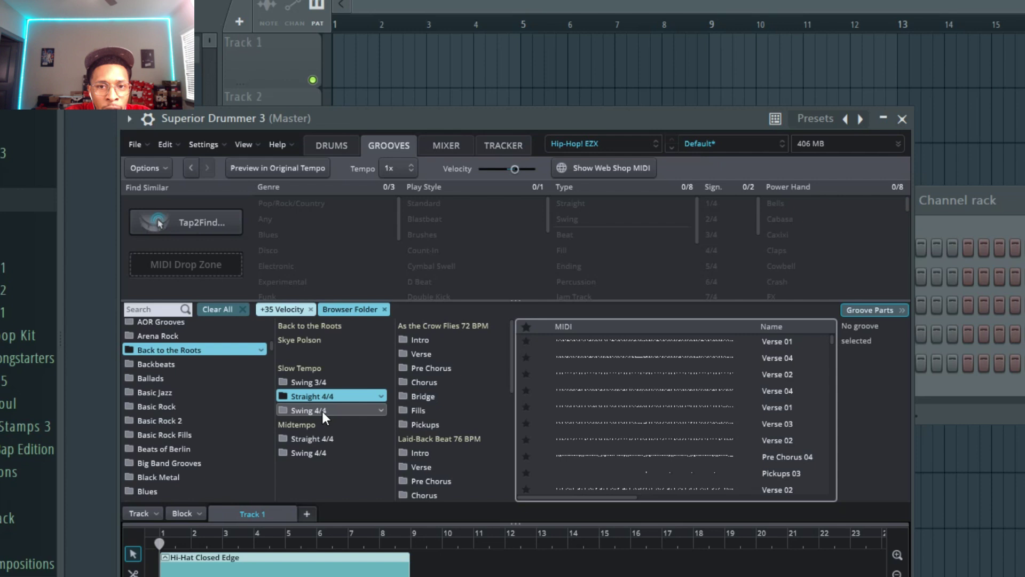
pyautogui.moveTo(511, 376); pyautogui.dragTo(519, 437)
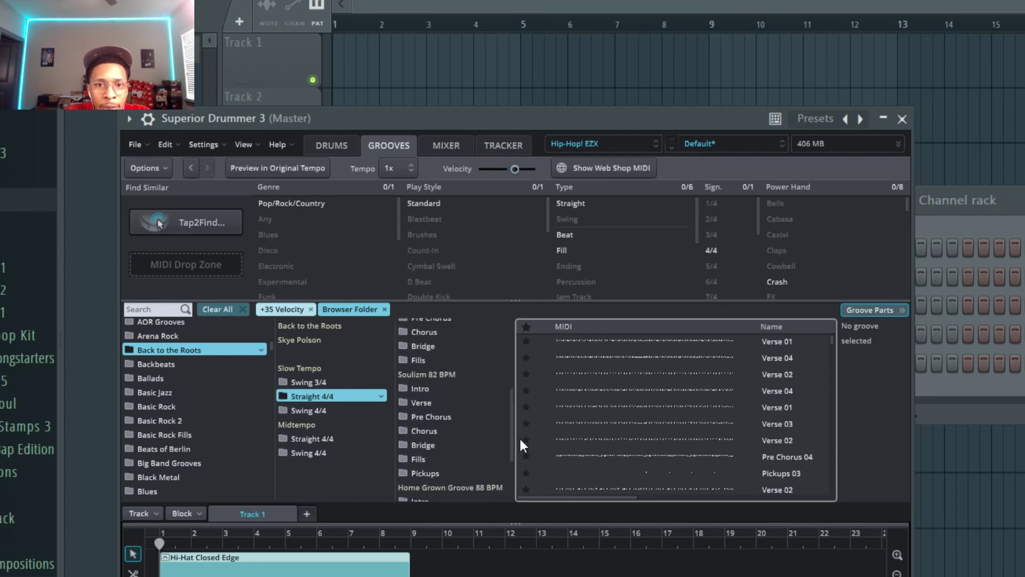
pyautogui.click(422, 403)
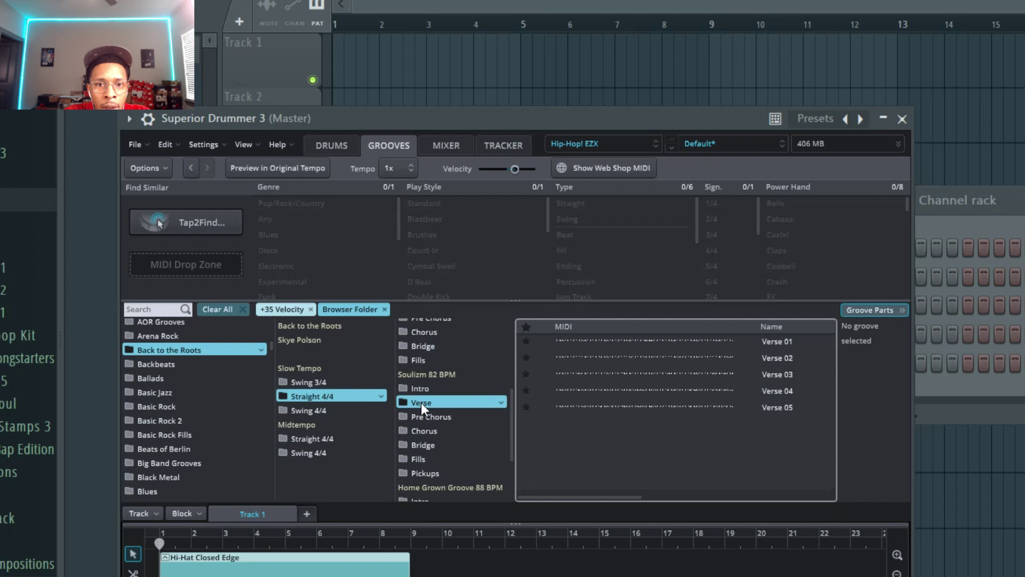
pyautogui.click(540, 341)
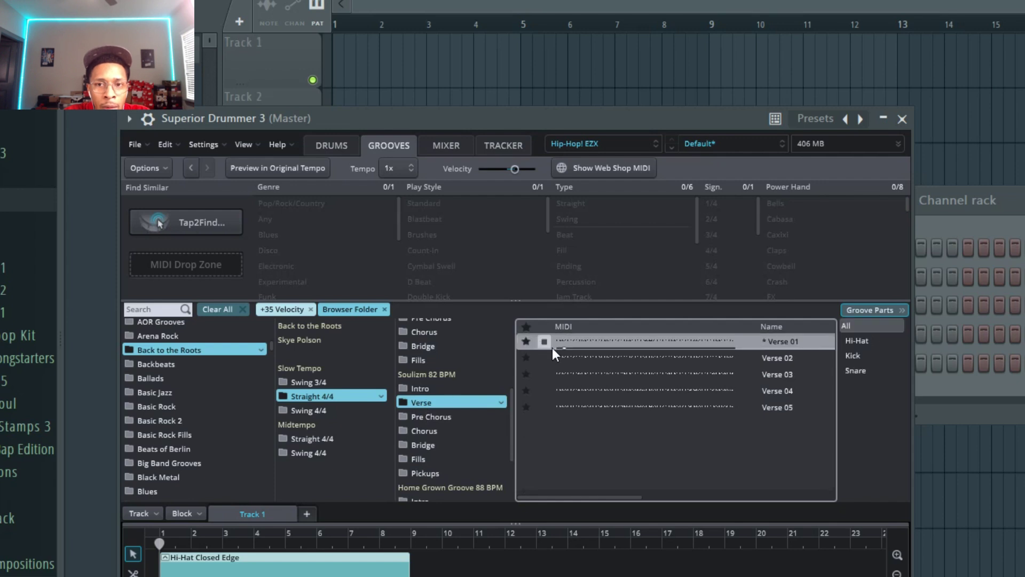
# Replace the old song-track block with Soulizm Verse 01 and show the mixer.
pyautogui.rightClick(374, 572)
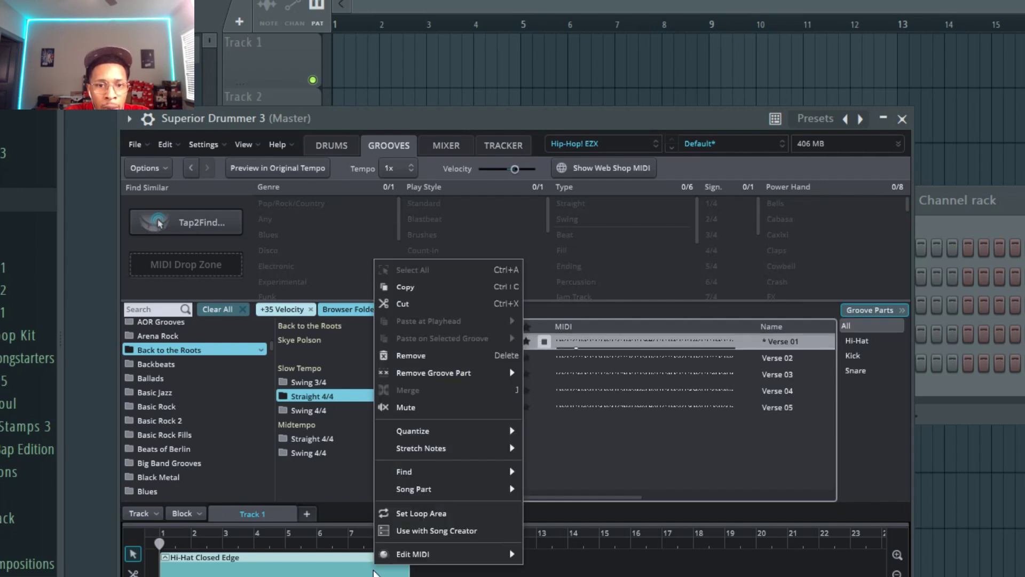
pyautogui.click(423, 356)
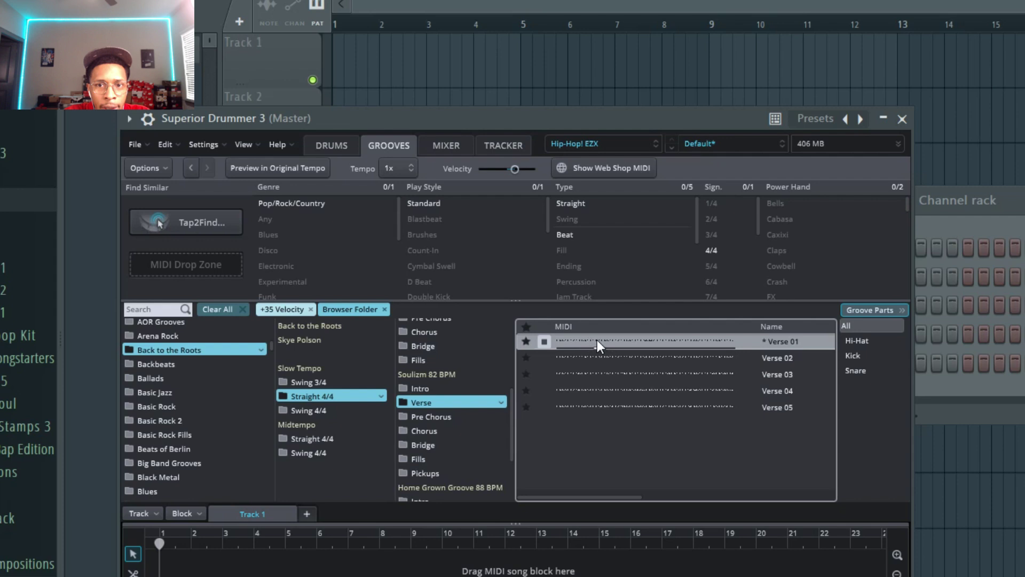
pyautogui.moveTo(597, 340); pyautogui.dragTo(136, 553)
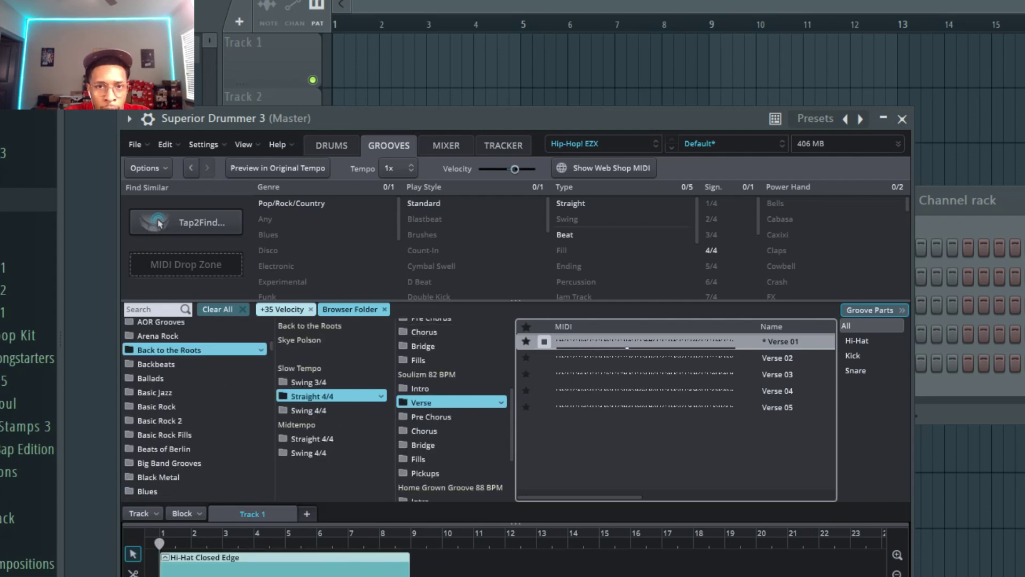
pyautogui.click(498, 145)
pyautogui.click(451, 142)
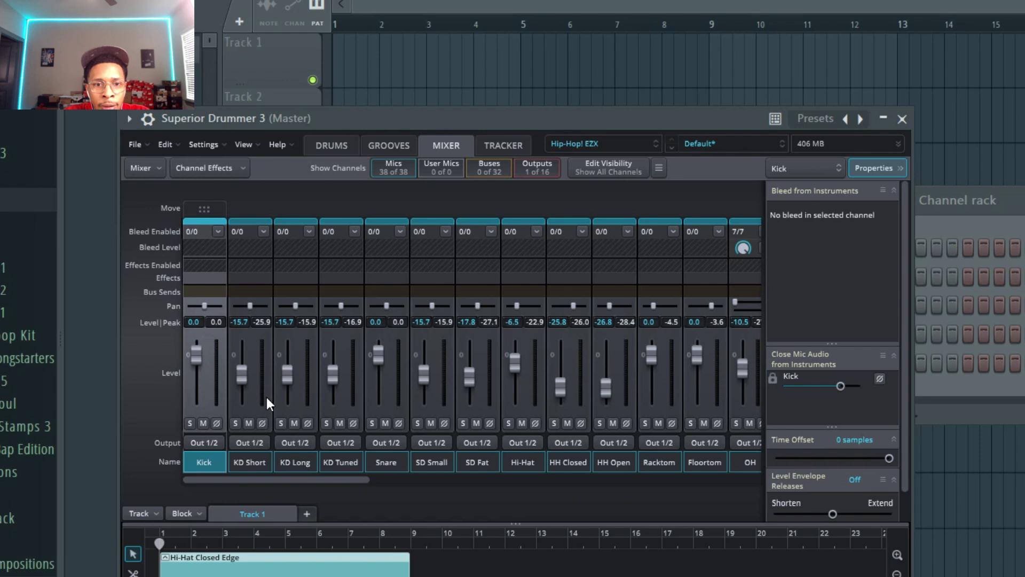
# Drag the song-track groove's MIDI onto FL Studio's Superior Drummer 3 channel from the Grooves page.
pyautogui.click(383, 146)
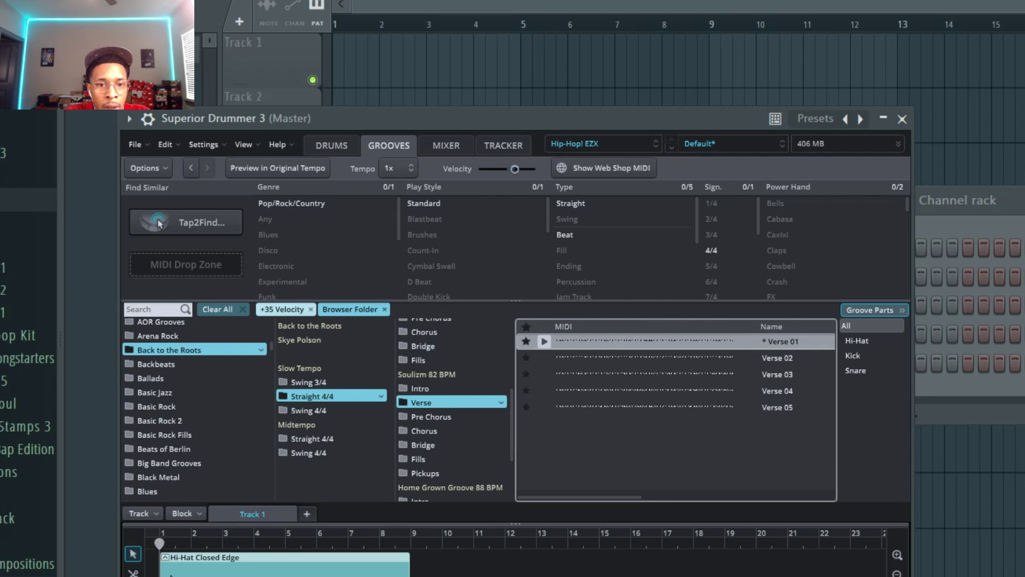
pyautogui.moveTo(208, 560); pyautogui.dragTo(935, 367)
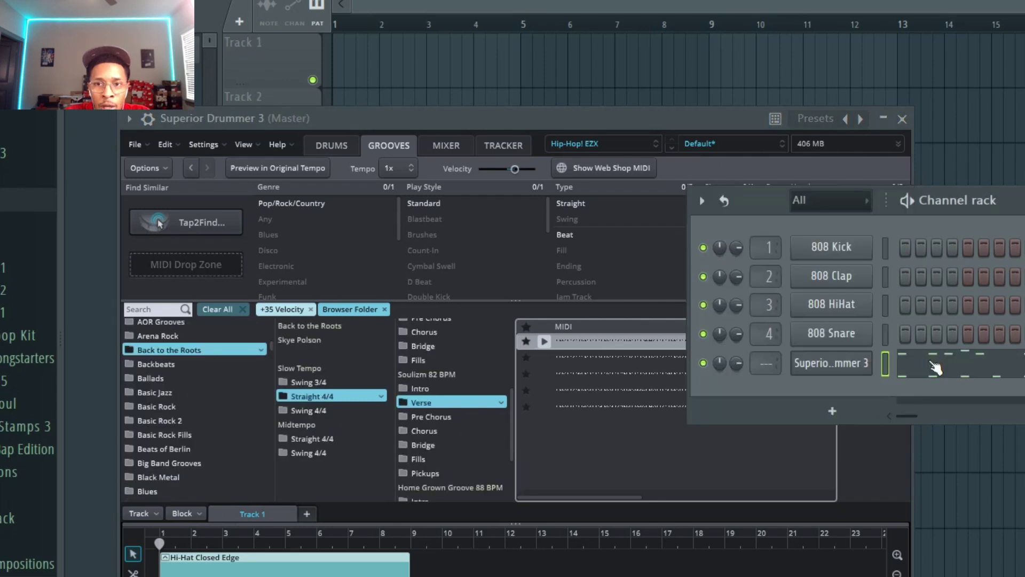
# Review the dropped groove's MIDI notes, spanning bars 1–9, in the piano roll, then show the Channel rack.
pyautogui.click(918, 371)
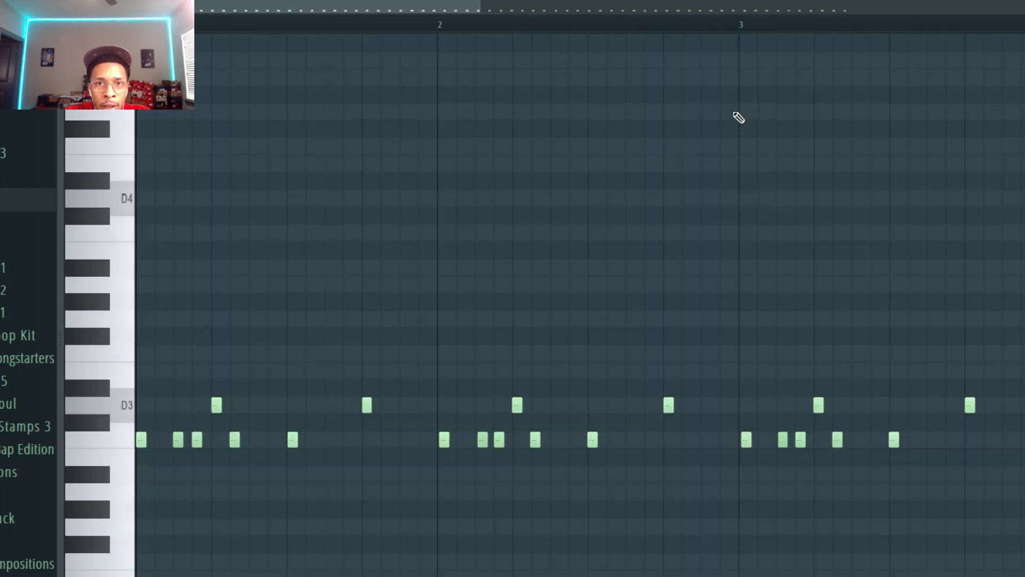
pyautogui.moveTo(483, 4); pyautogui.dragTo(1021, 5)
pyautogui.scroll(-5, 653, 282)
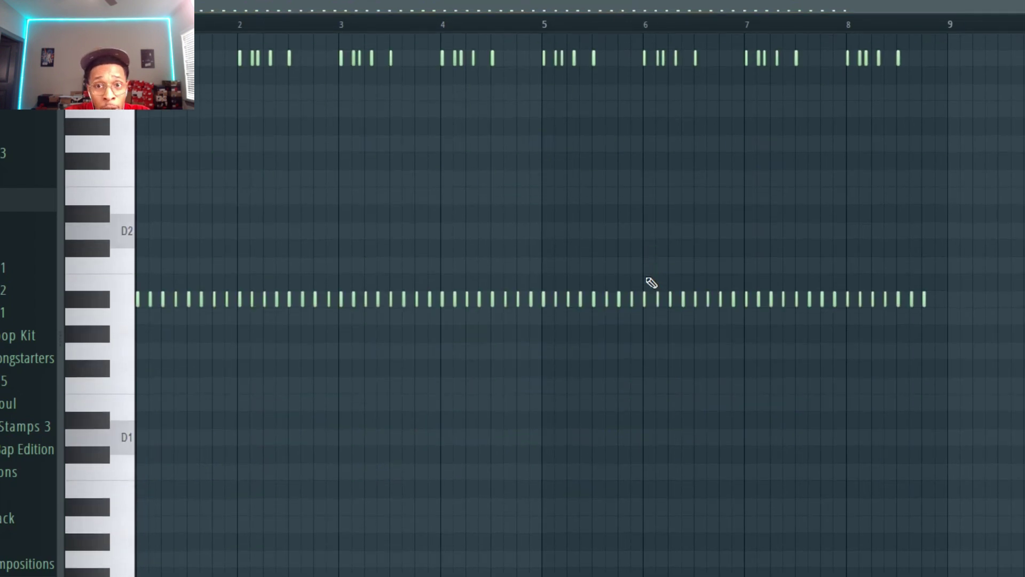
pyautogui.scroll(4, 651, 283)
pyautogui.scroll(-4, 652, 283)
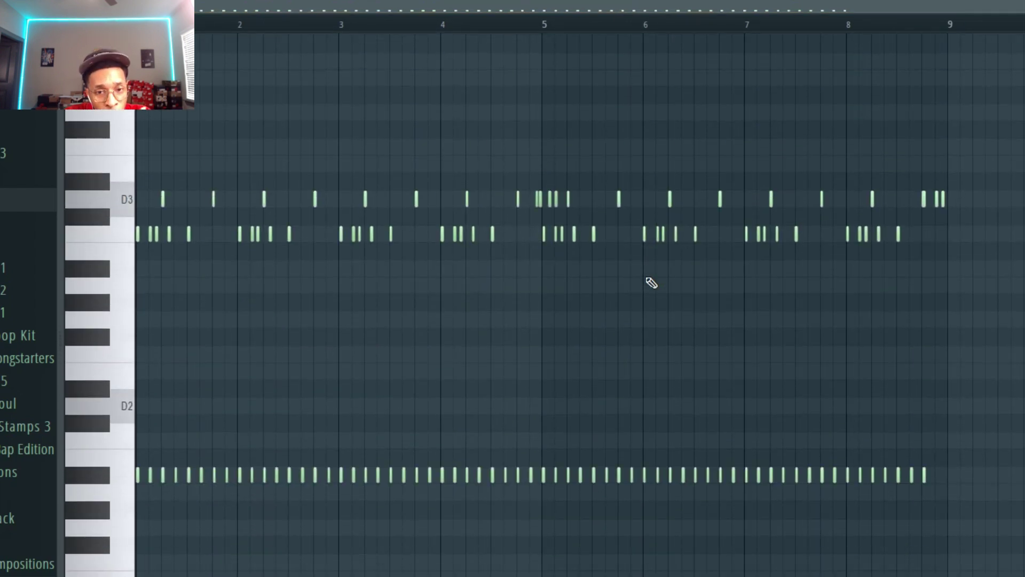
pyautogui.press('F6')
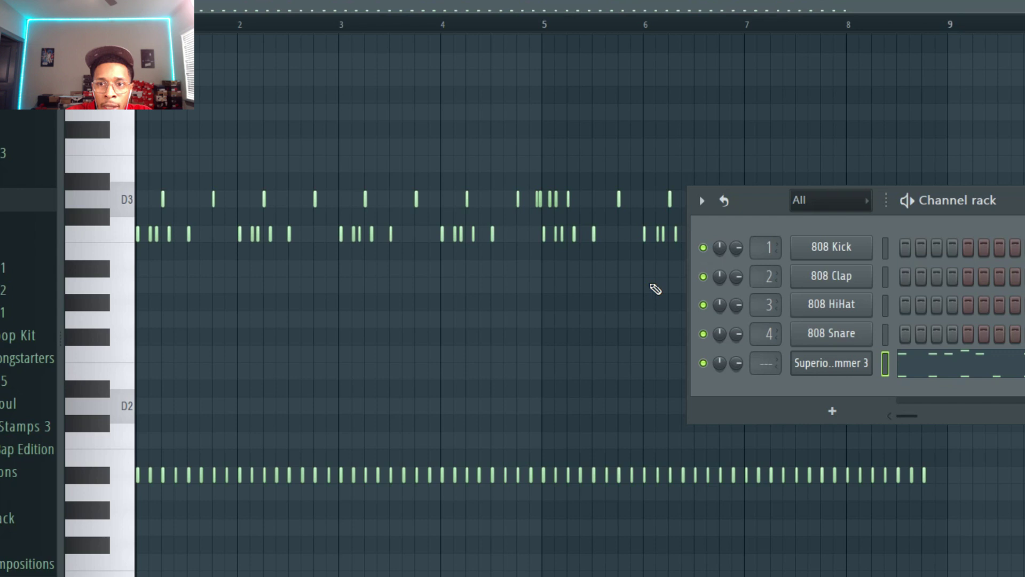
# Reopen Superior Drummer 3 in the Grid Editor view with the SD Fat lane selected.
pyautogui.click(834, 366)
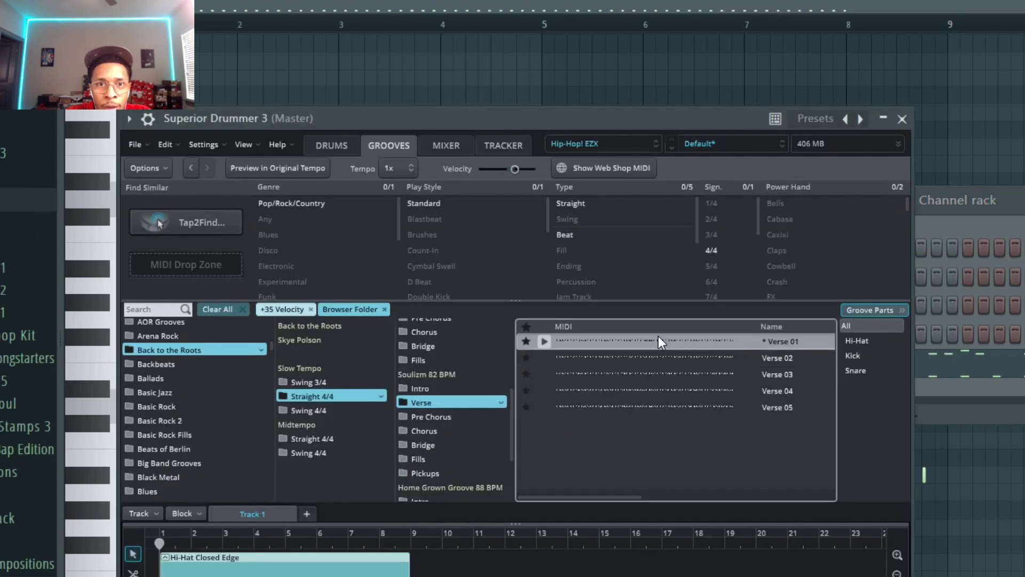
pyautogui.click(248, 143)
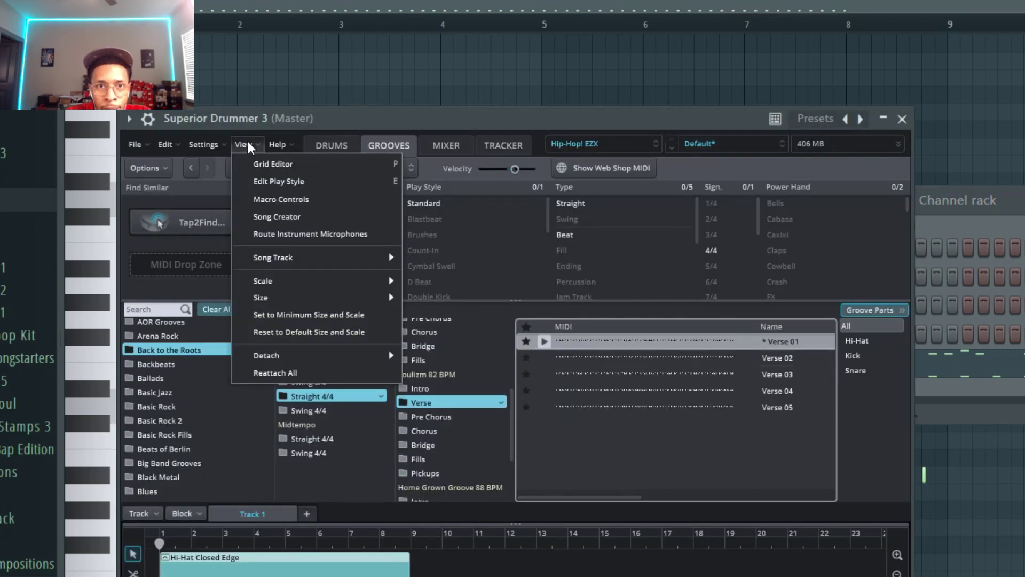
pyautogui.click(256, 161)
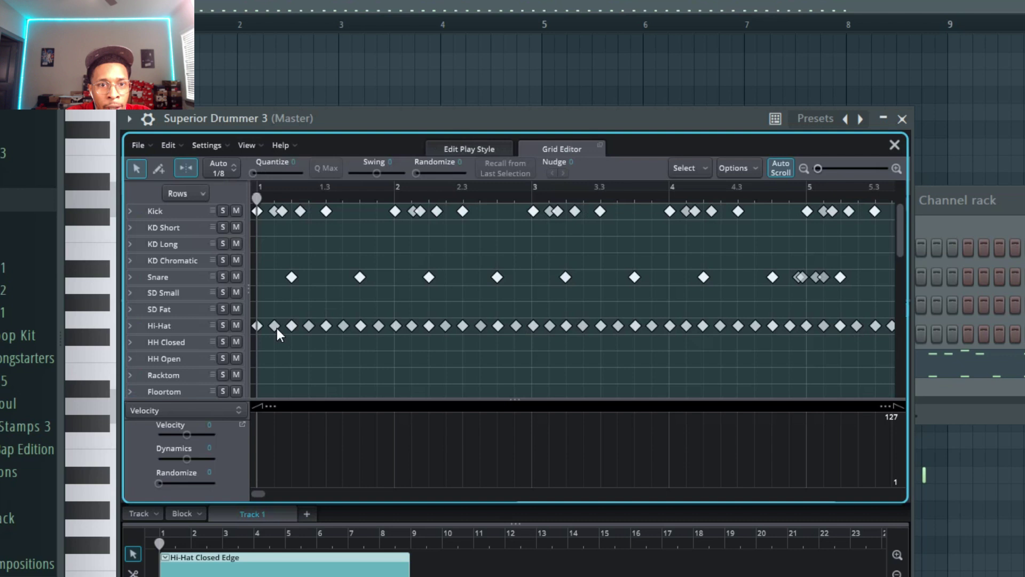
pyautogui.click(179, 307)
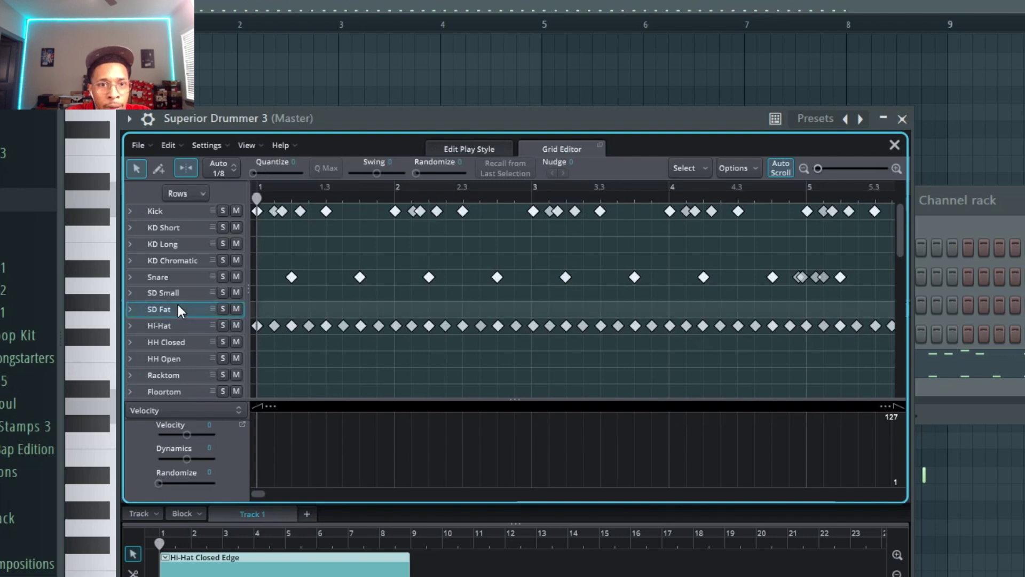
pyautogui.click(172, 328)
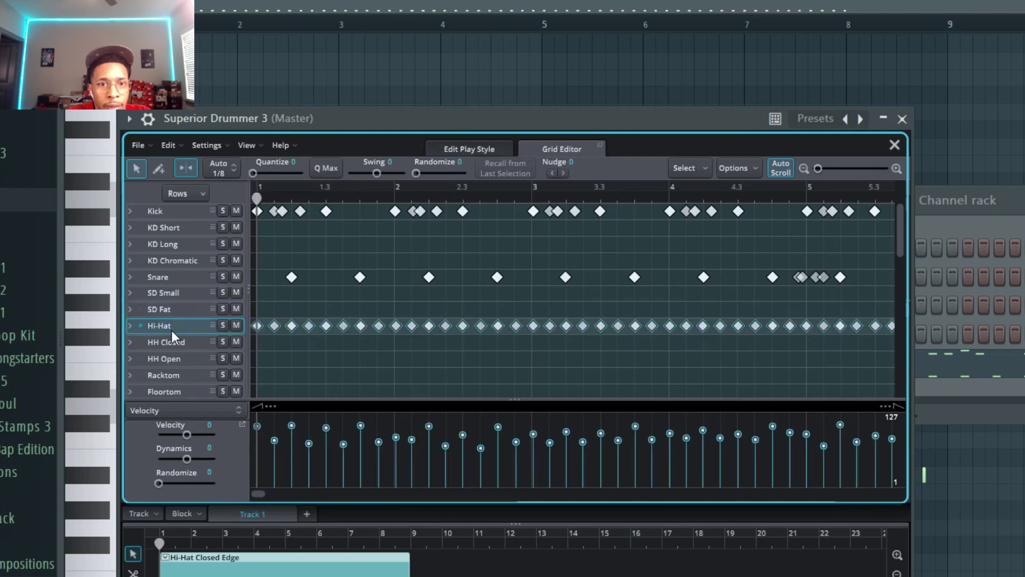
pyautogui.click(166, 312)
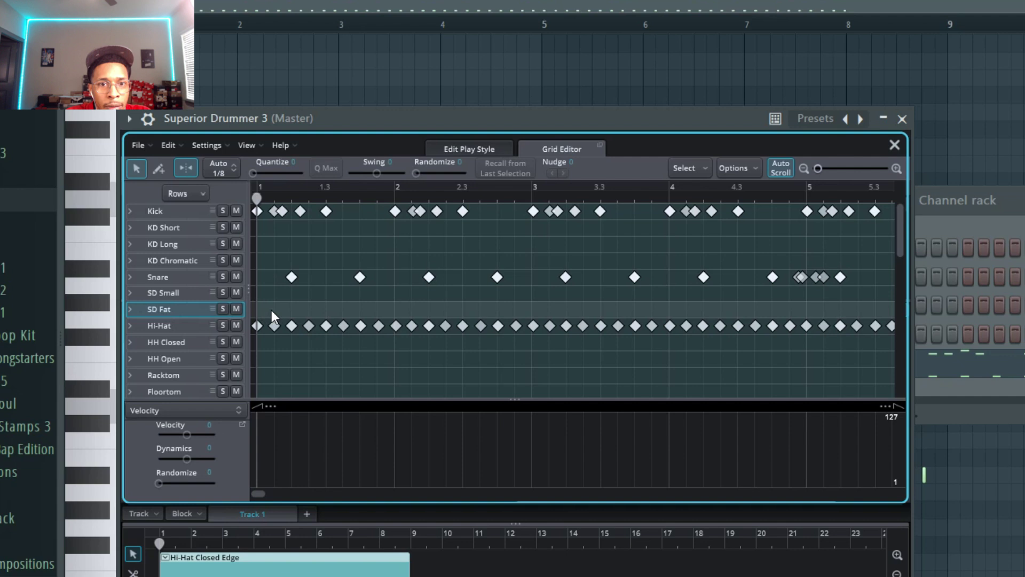
# Move a bar-1 hi-hat hit up onto the SD Fat snare row and audition the groove.
pyautogui.rightClick(292, 309)
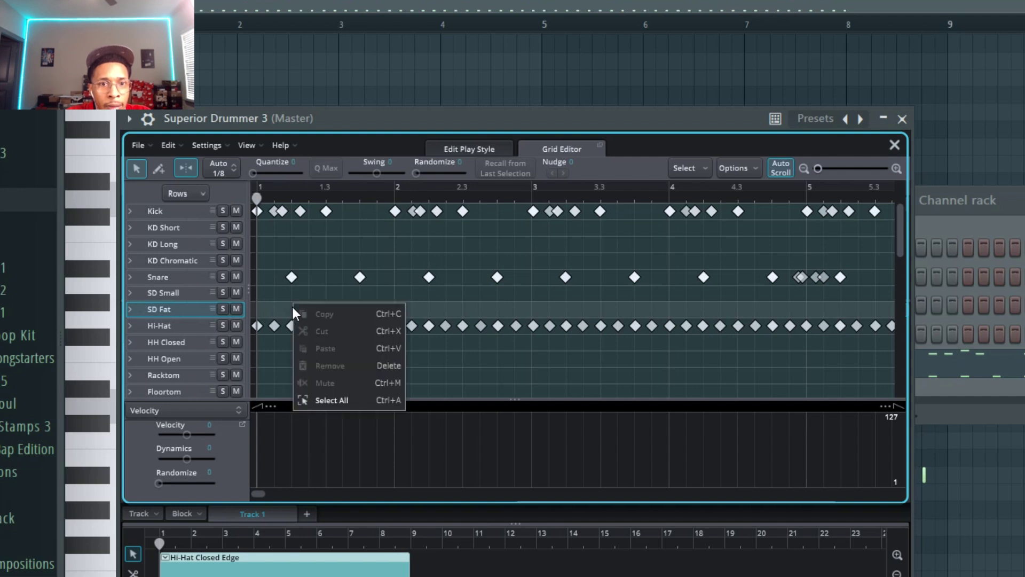
pyautogui.click(273, 247)
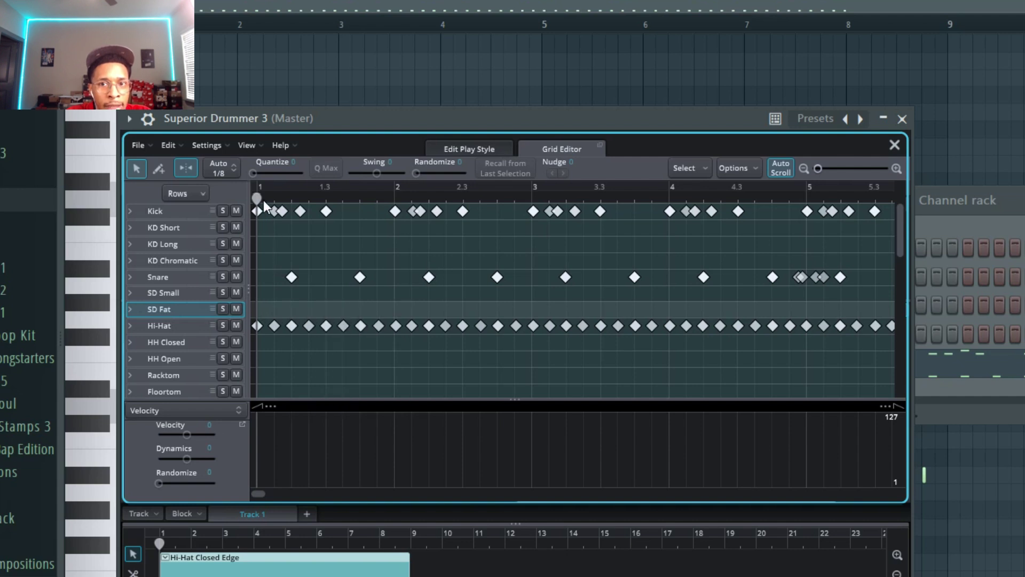
pyautogui.moveTo(309, 326); pyautogui.dragTo(361, 310)
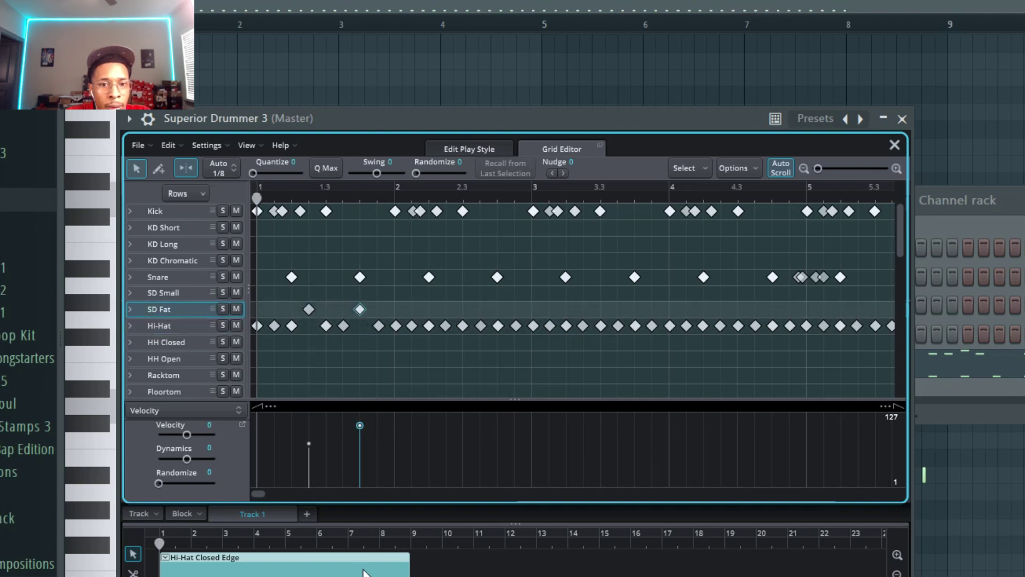
pyautogui.press('space')
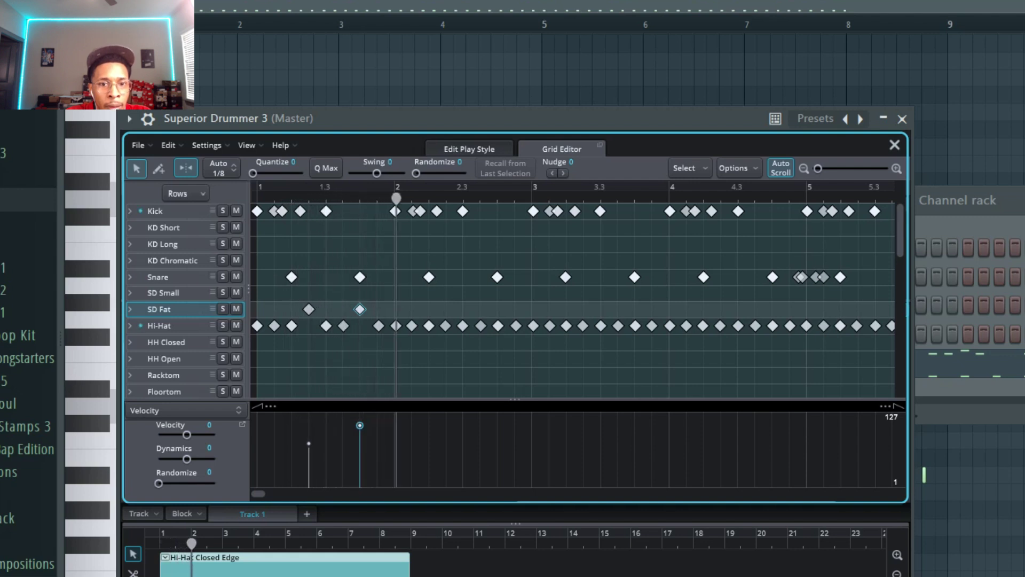
pyautogui.press('space')
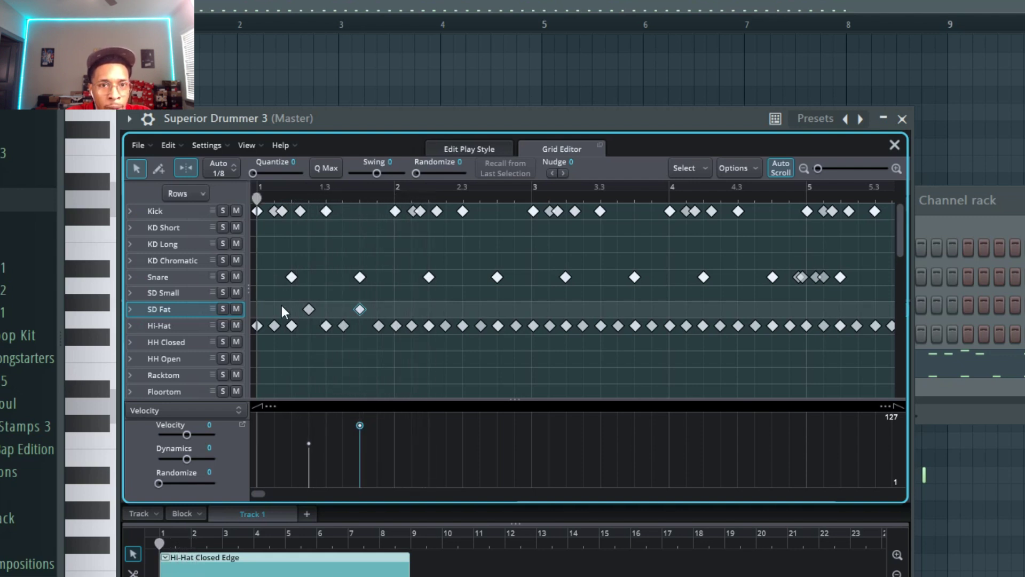
# Draw one early SD Fat hit and three SD Small hits late in bar 1, then audition them.
pyautogui.click(158, 168)
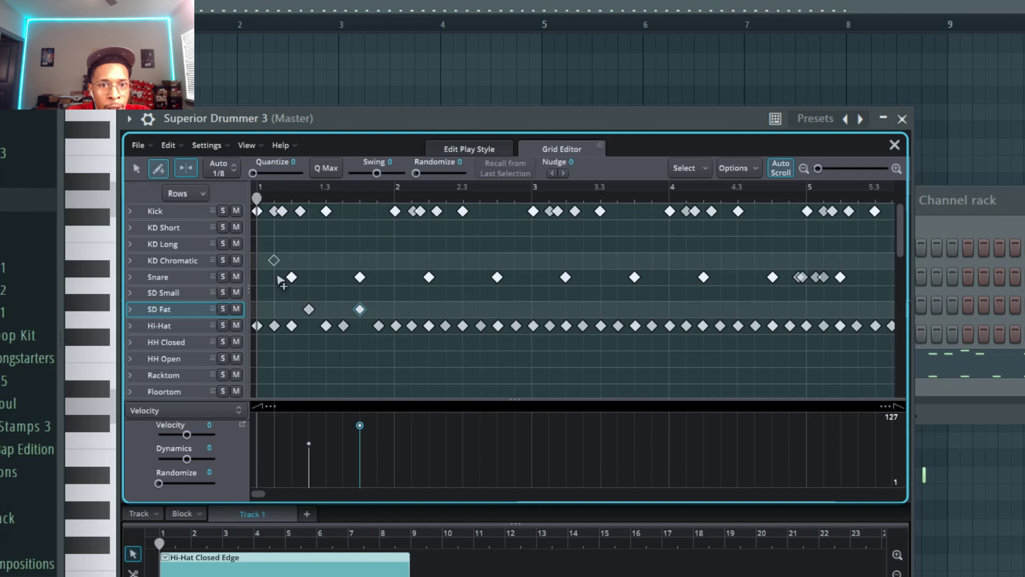
pyautogui.click(274, 309)
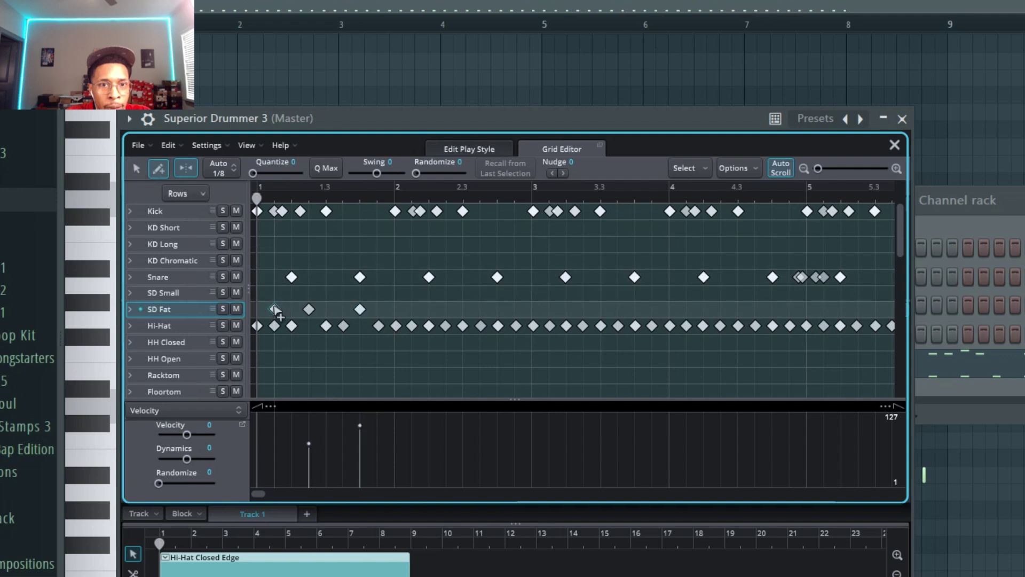
pyautogui.click(187, 293)
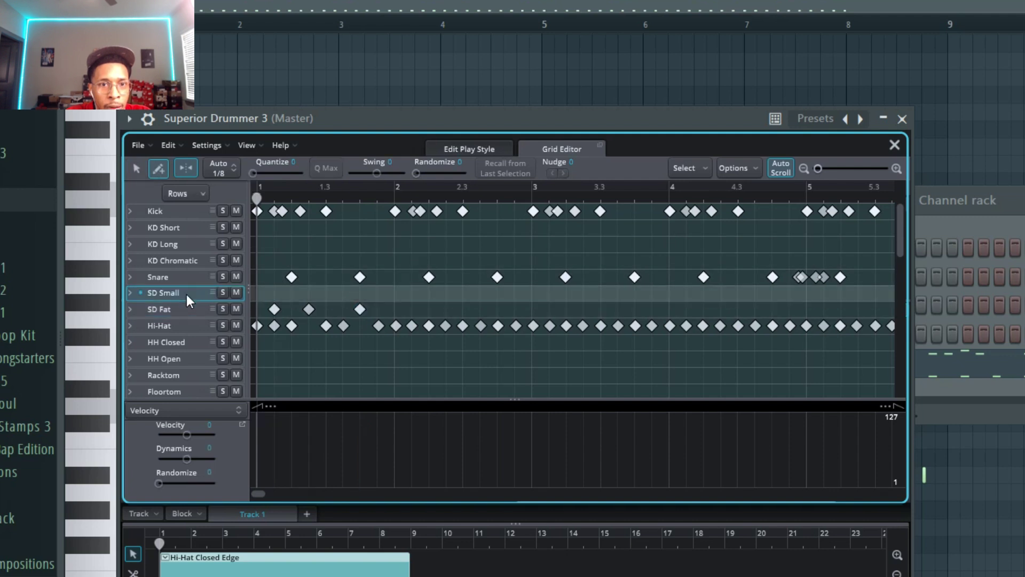
pyautogui.click(325, 293)
pyautogui.click(343, 292)
pyautogui.click(360, 293)
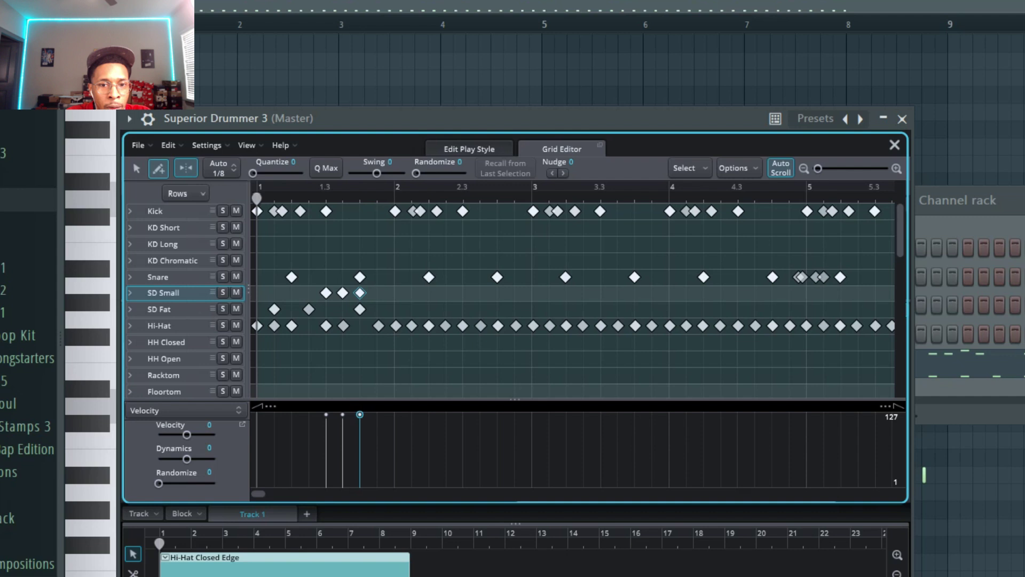
pyautogui.press('space')
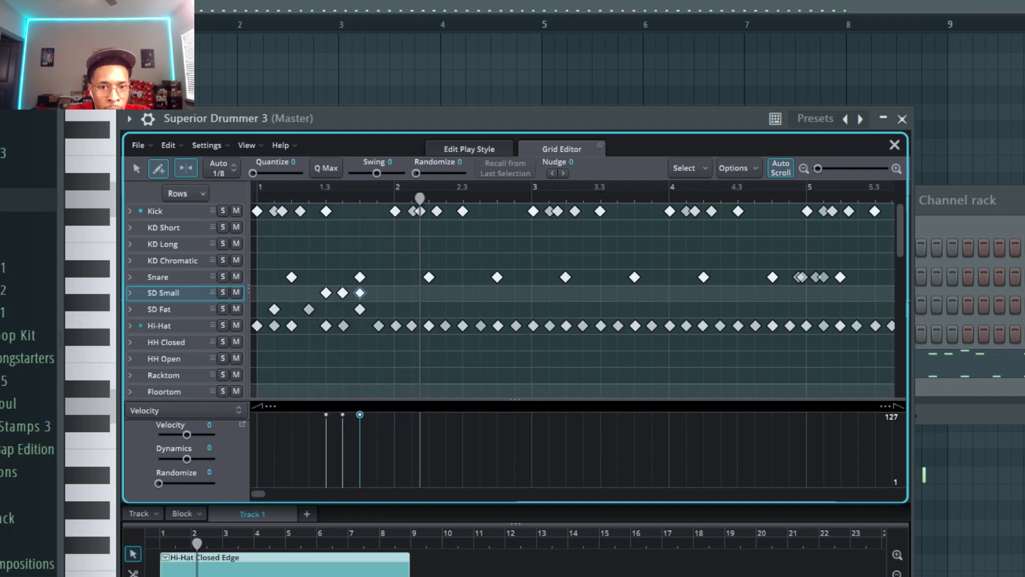
pyautogui.press('space')
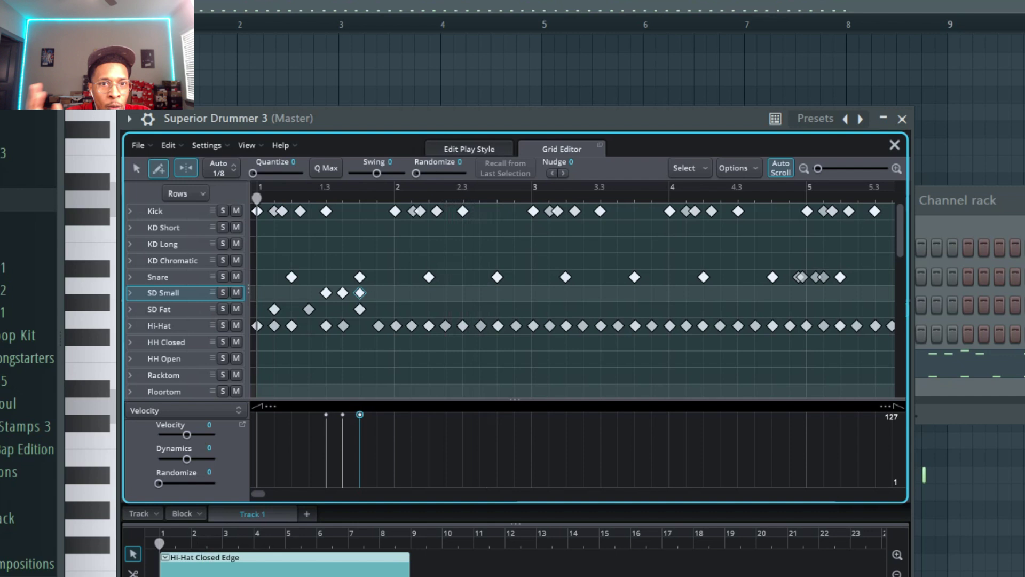
# Set the grid to 1/64 and draw an SD Small snare roll leading into bar 2.
pyautogui.click(223, 168)
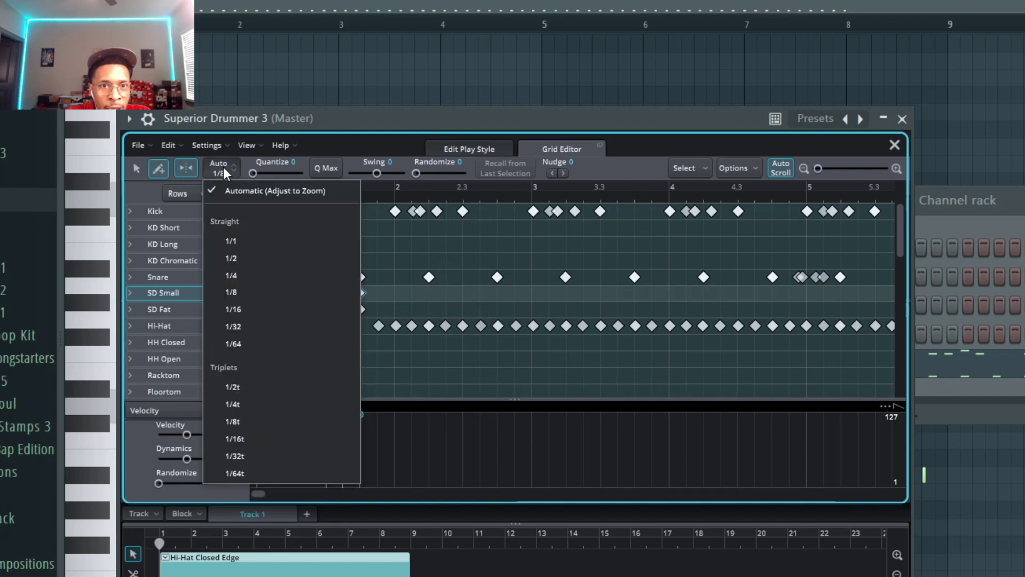
pyautogui.click(233, 343)
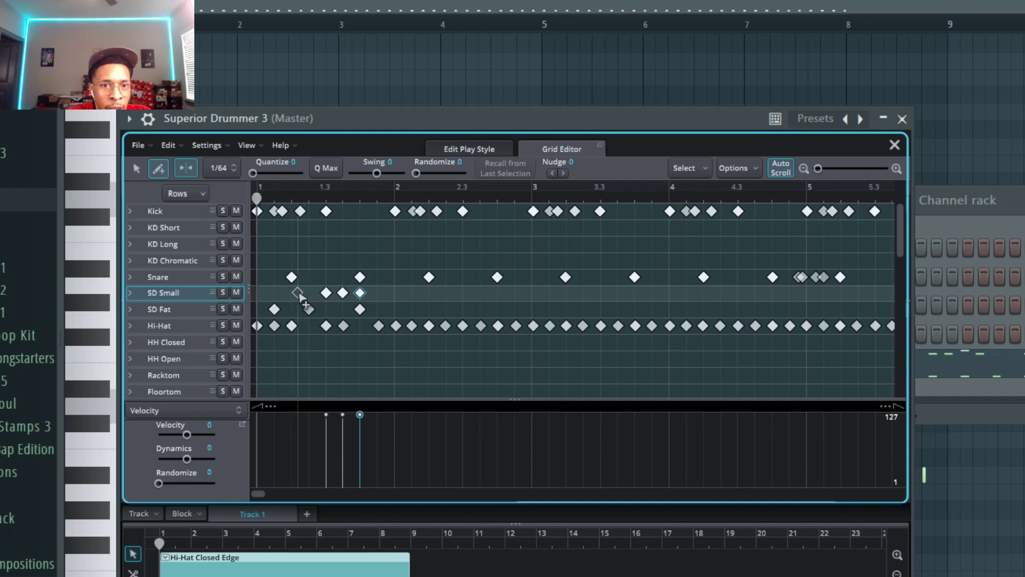
pyautogui.moveTo(368, 293); pyautogui.dragTo(436, 295)
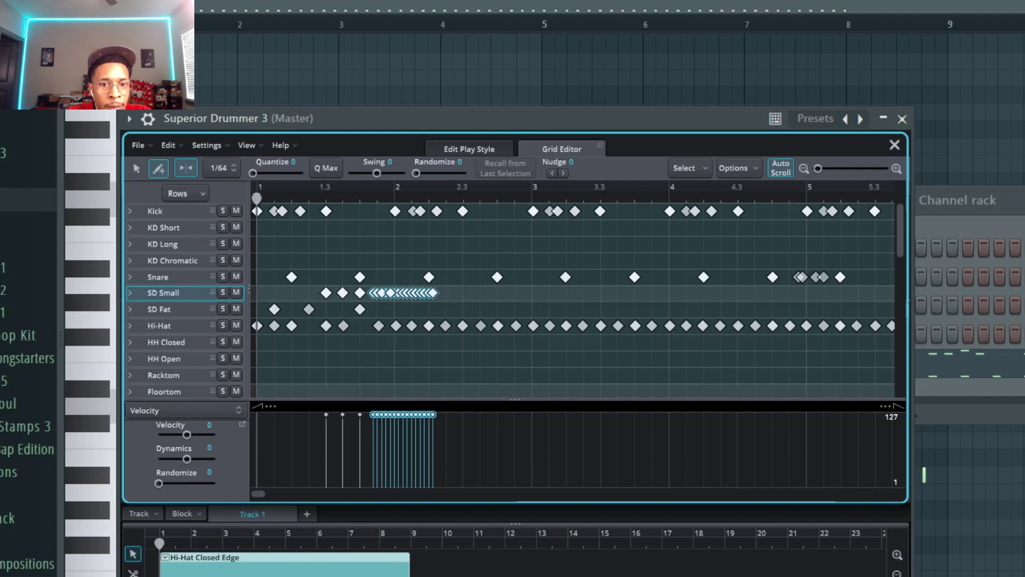
# Play the roll back while ramping its velocities from soft to loud.
pyautogui.press('space')
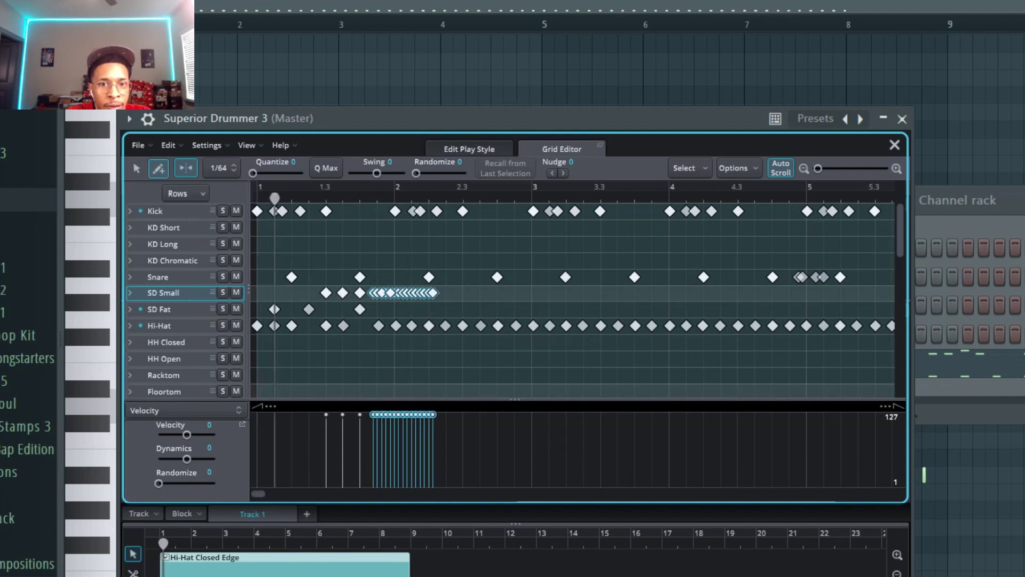
pyautogui.moveTo(373, 467); pyautogui.dragTo(433, 414)
pyautogui.press('space')
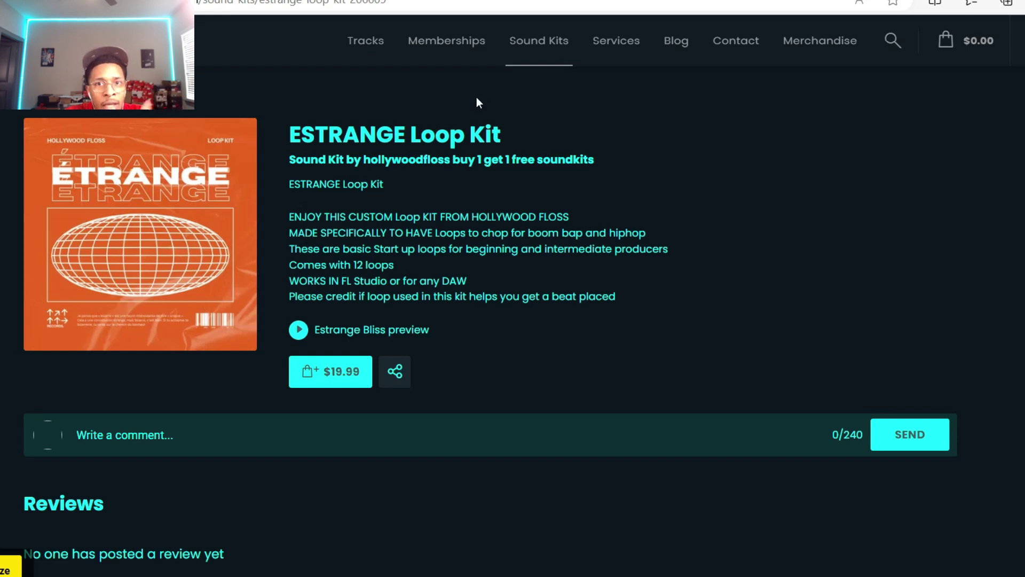
# Browse the store's Sound Kits catalogue down past Shoreline 2 Midi Kit and Mindless.
pyautogui.click(540, 48)
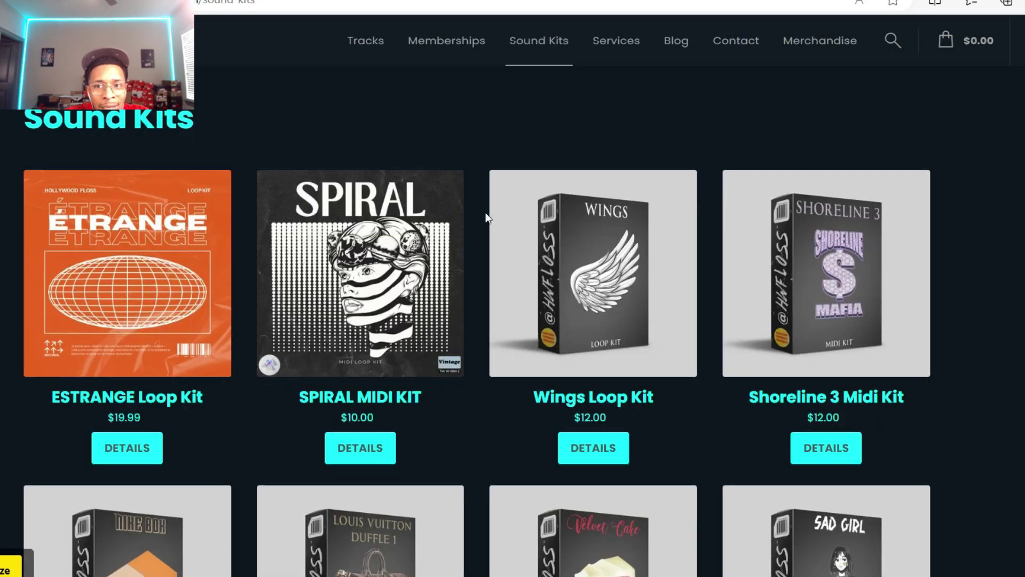
pyautogui.scroll(-1, 487, 216)
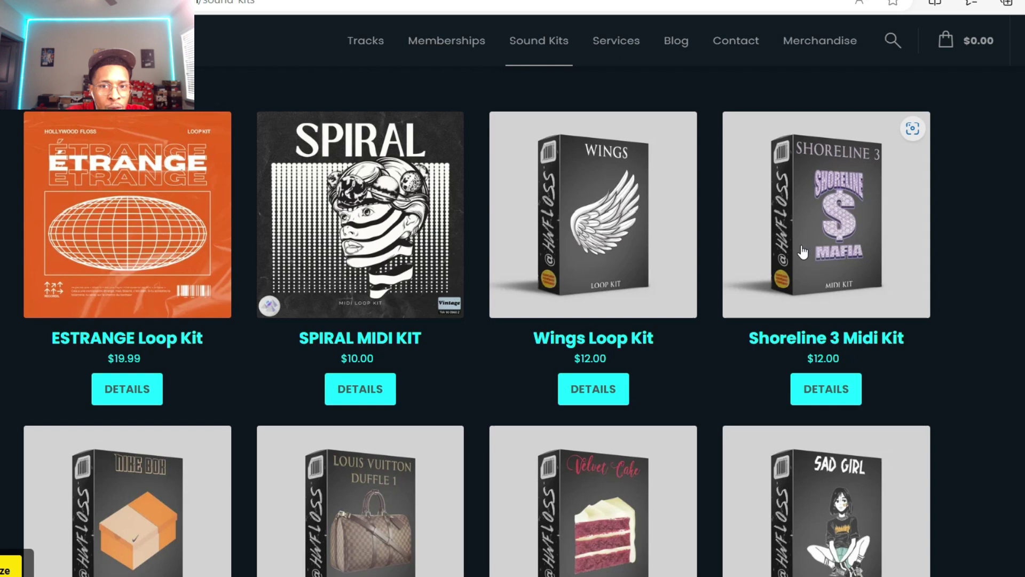
pyautogui.scroll(-2, 611, 259)
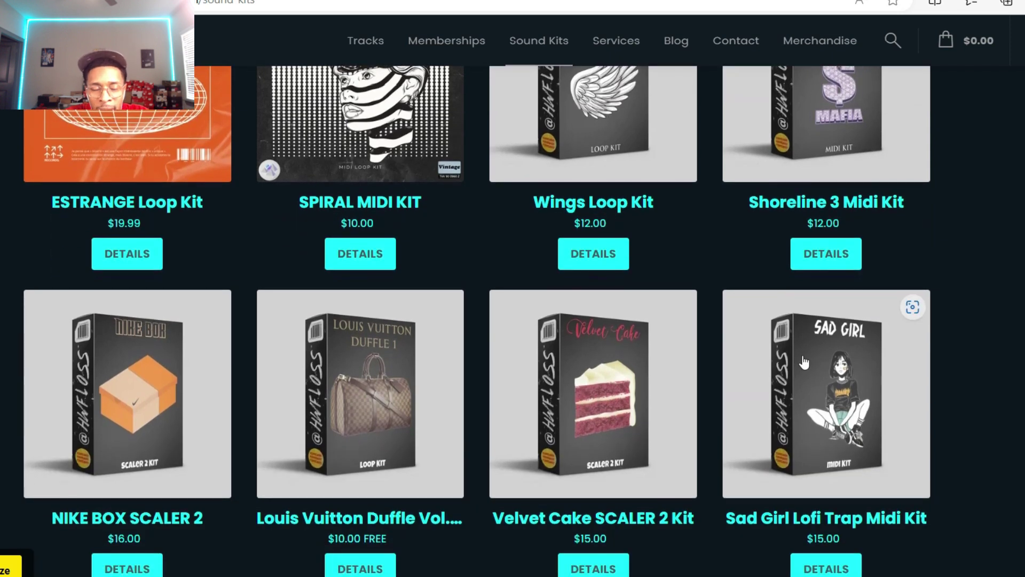
pyautogui.scroll(-8, 804, 362)
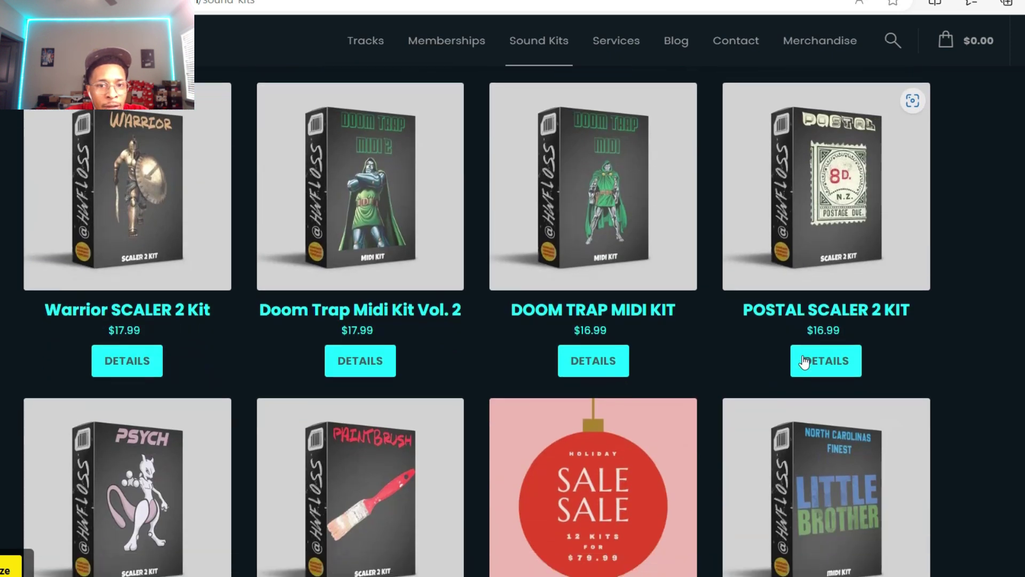
pyautogui.scroll(-5, 803, 362)
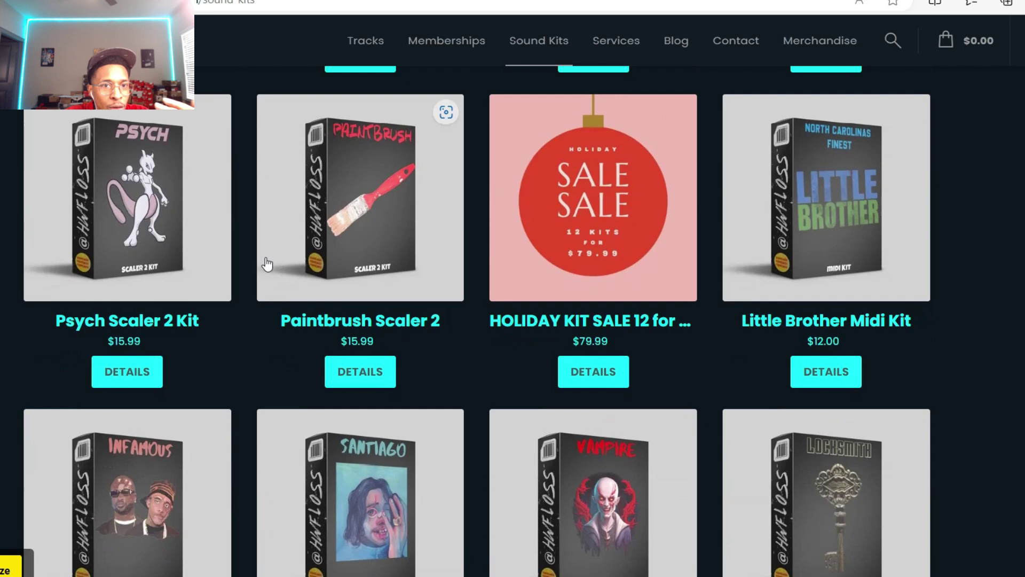
pyautogui.scroll(-3, 318, 324)
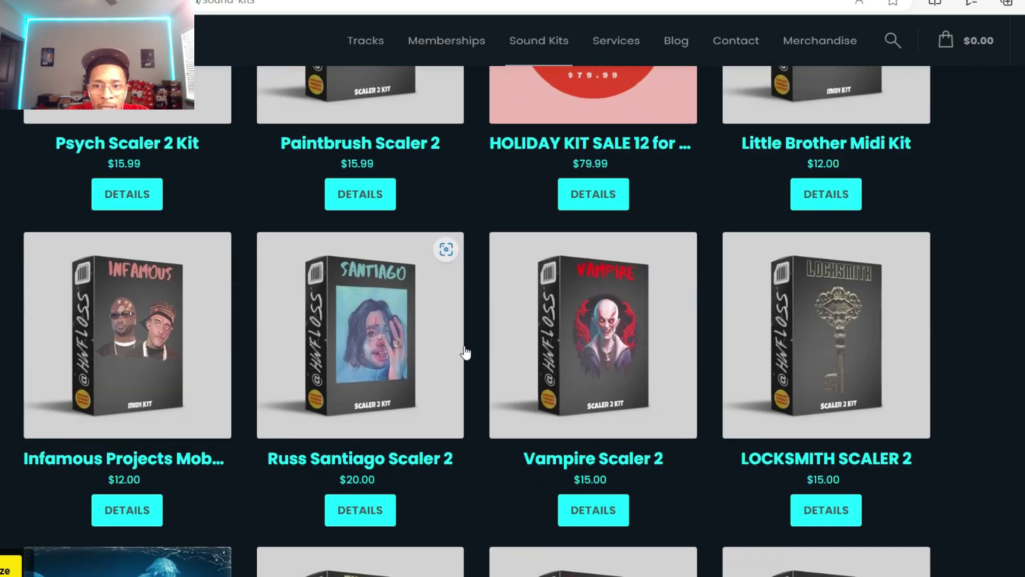
pyautogui.scroll(-6, 465, 353)
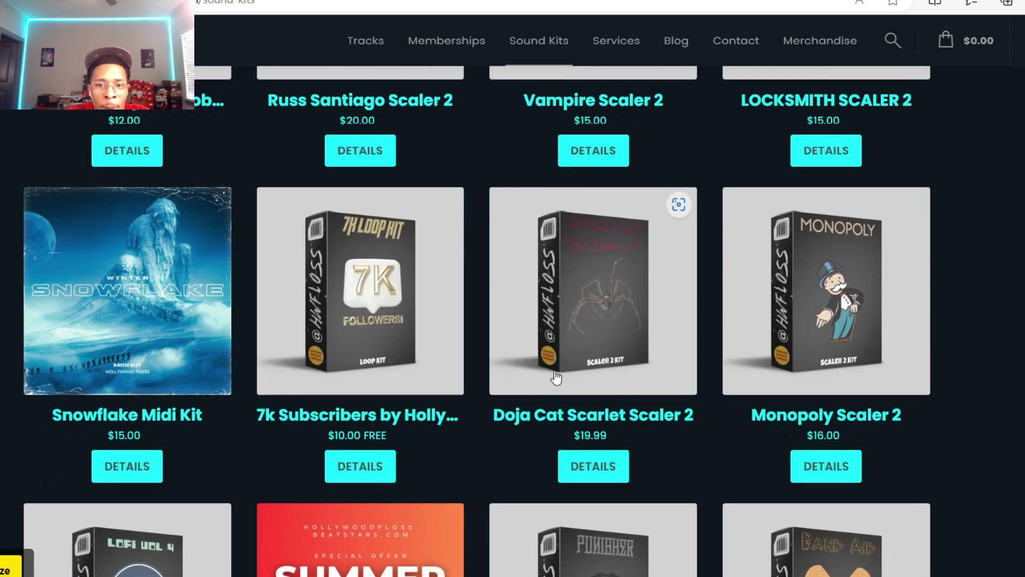
pyautogui.scroll(-7, 556, 377)
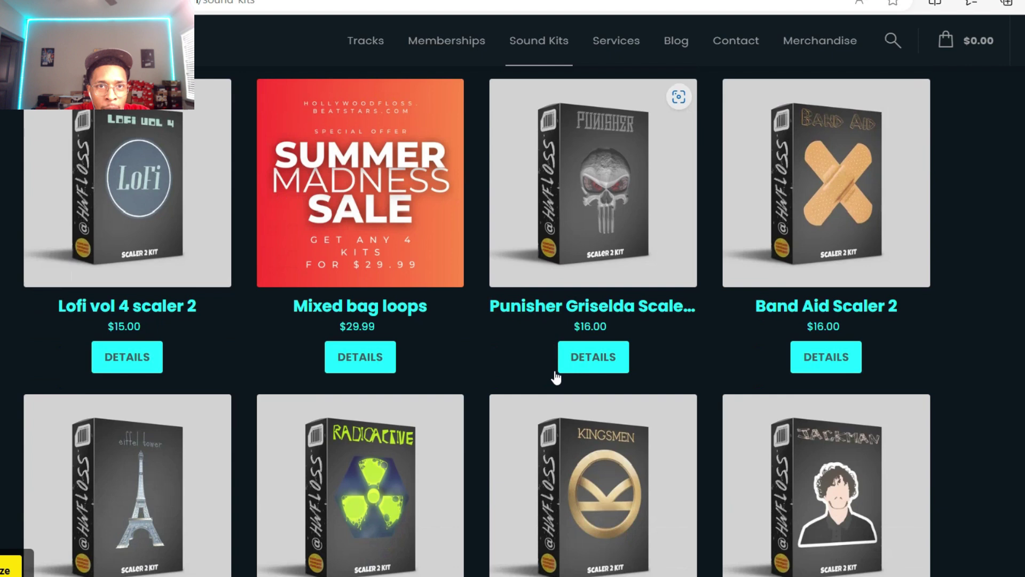
pyautogui.scroll(-1, 555, 377)
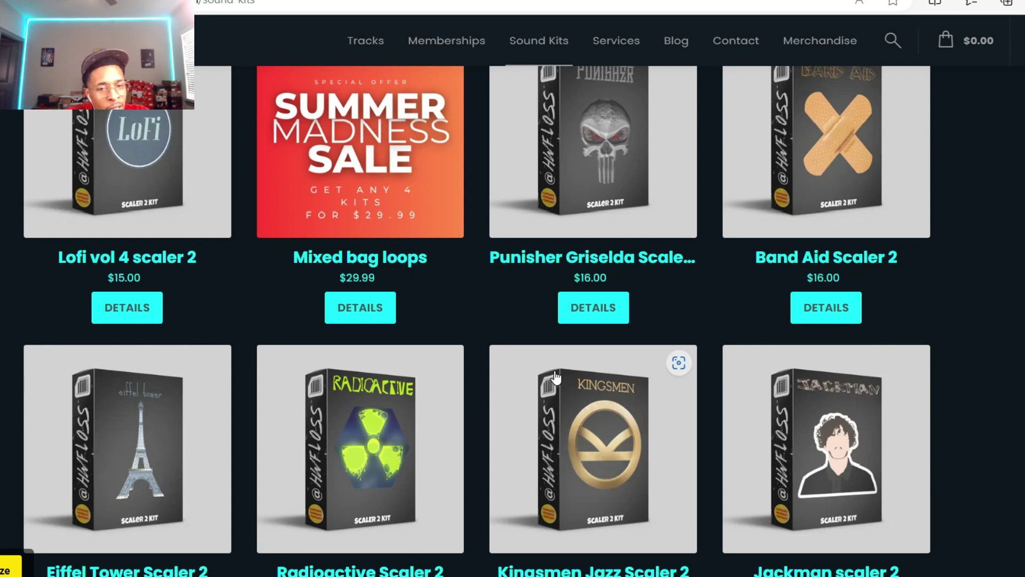
pyautogui.scroll(-10, 556, 377)
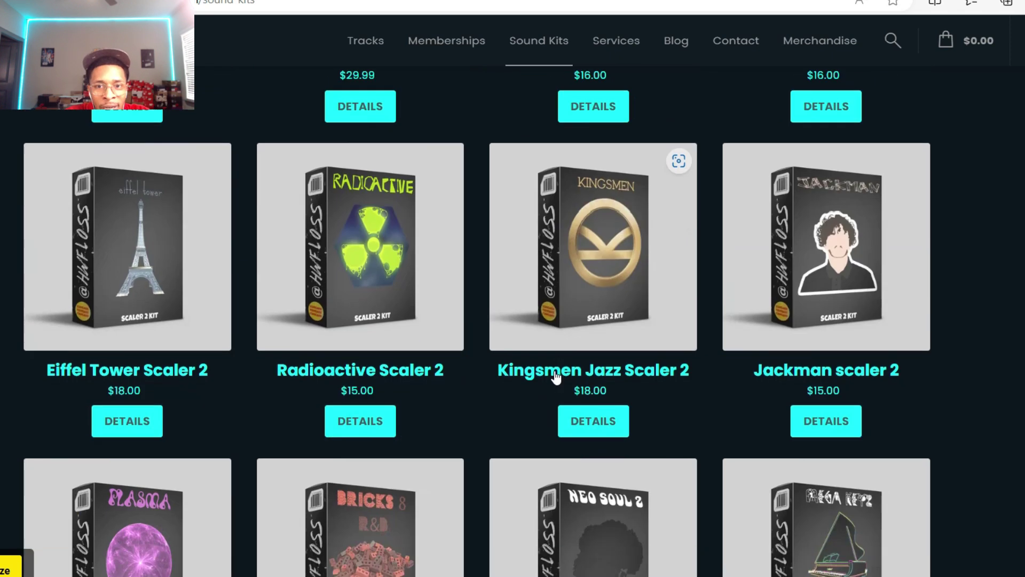
pyautogui.scroll(-9, 555, 377)
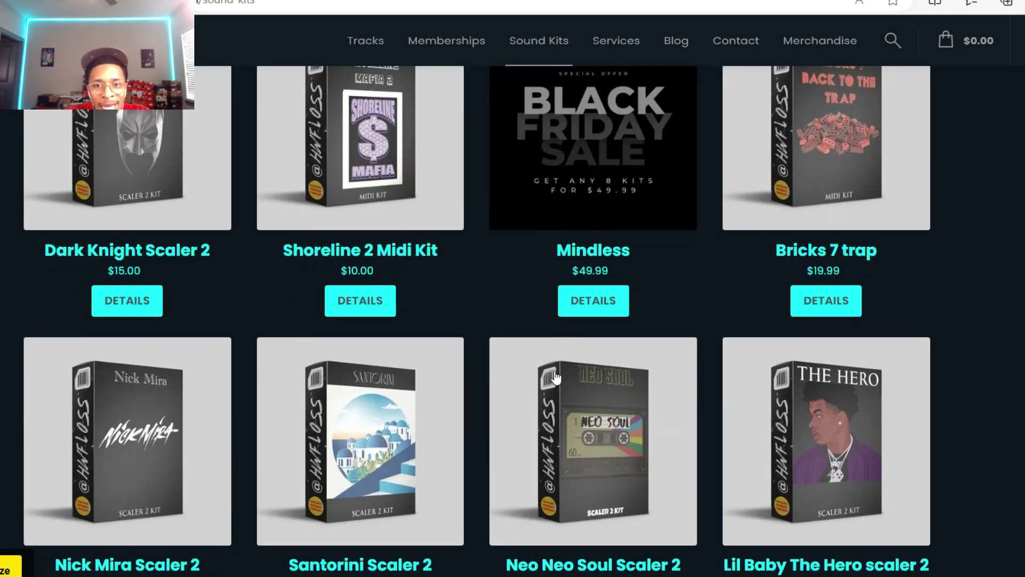